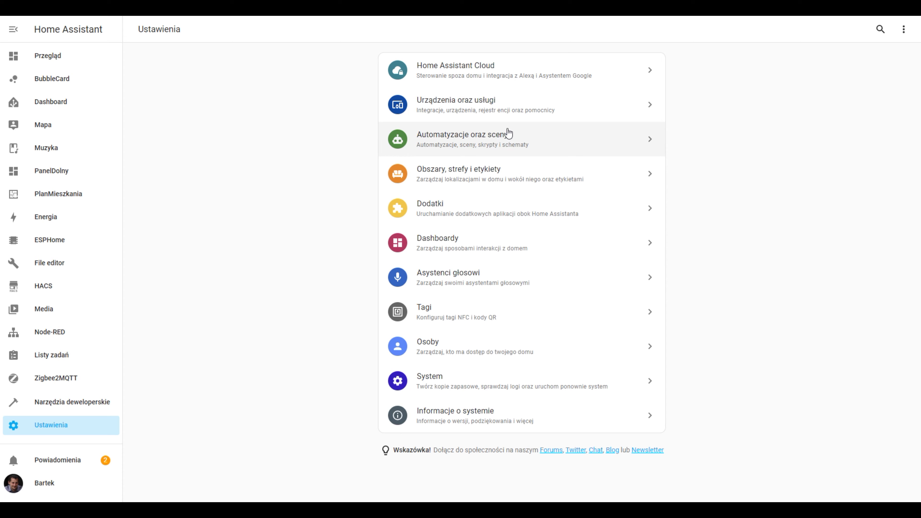
# Open the automations and scenes settings and look through the scenes, scripts and blueprints lists.
pyautogui.click(549, 139)
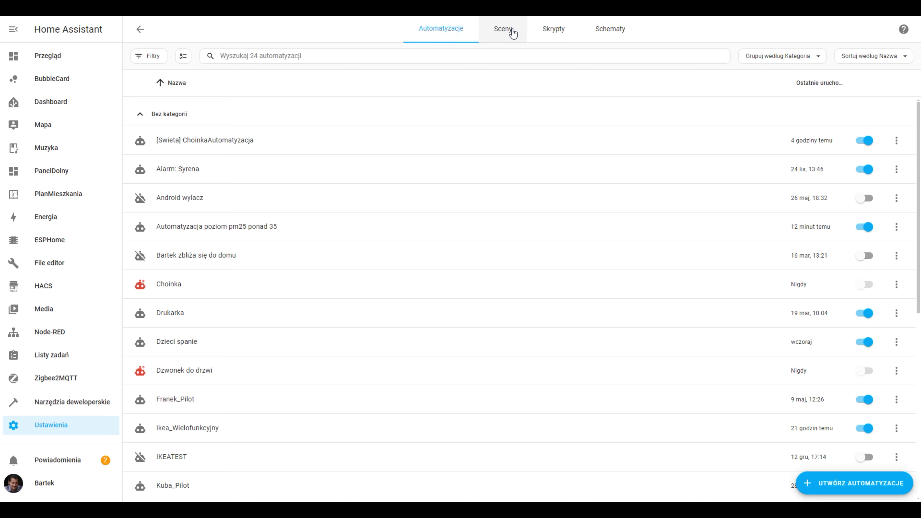
pyautogui.click(497, 31)
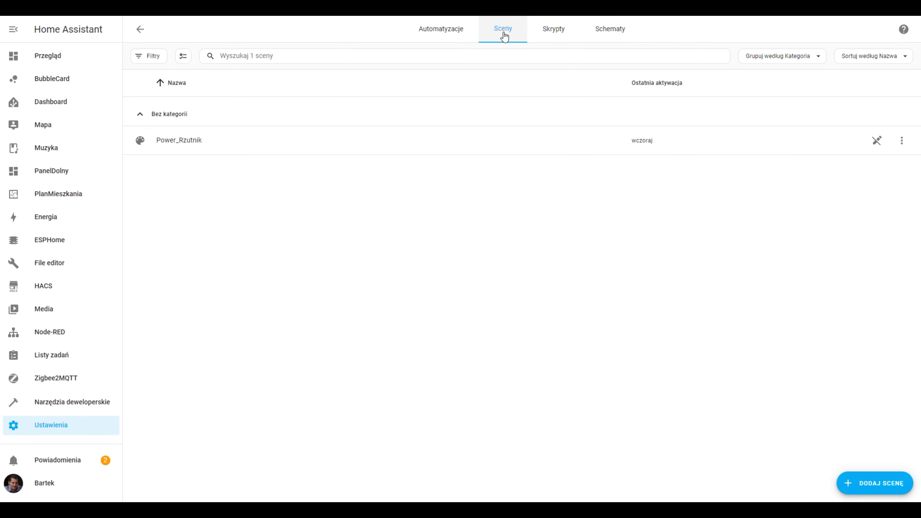
pyautogui.click(554, 33)
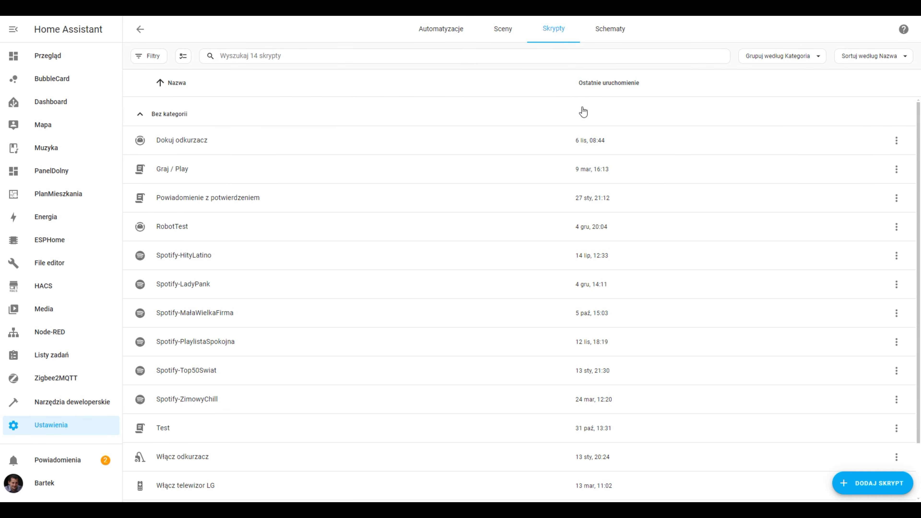
pyautogui.click(619, 36)
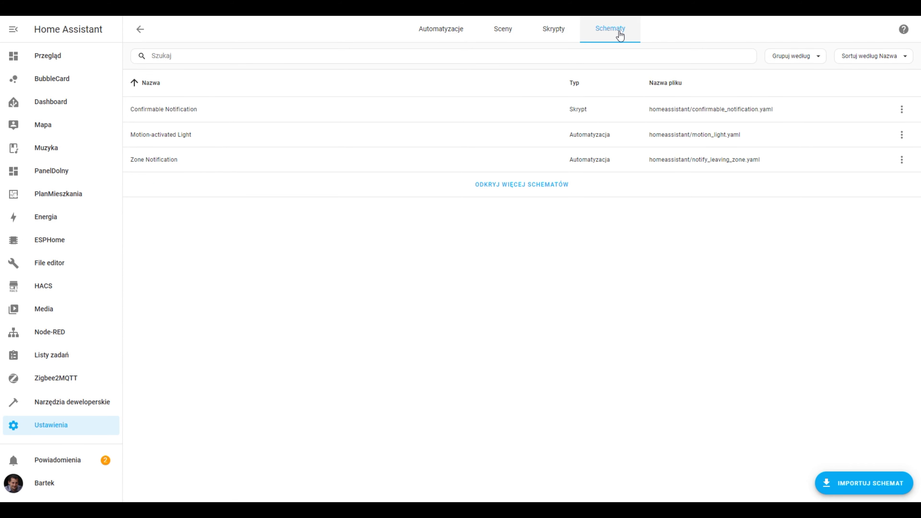
# Start a blueprint import, go to the community blueprints exchange and open the Bathroom Humidity Exhaust Fan topic.
pyautogui.click(855, 476)
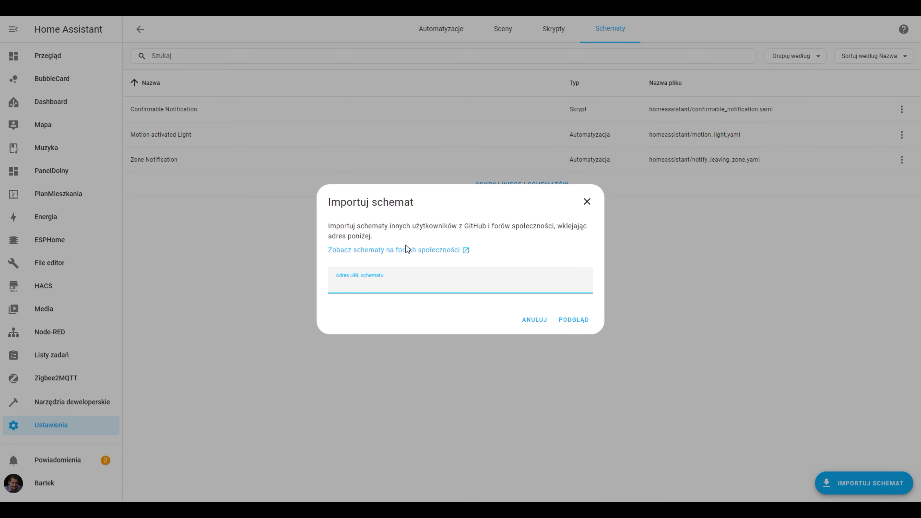
pyautogui.click(416, 250)
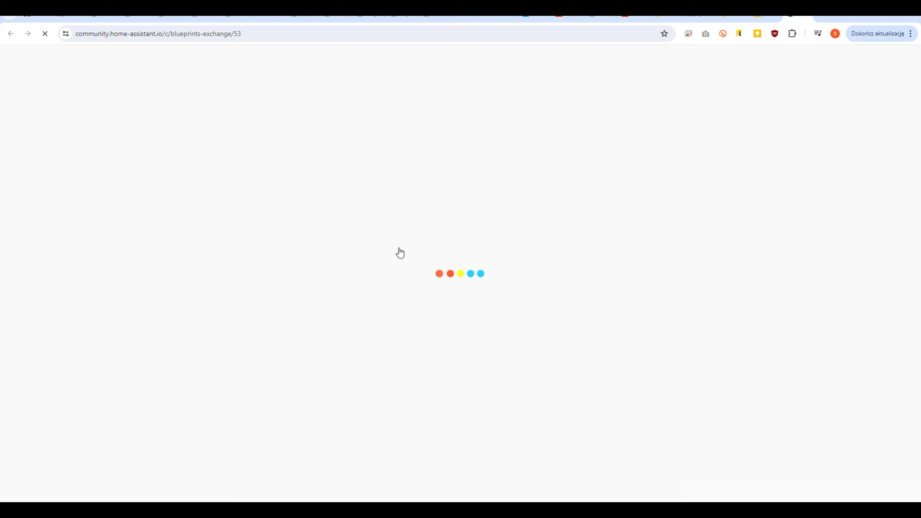
pyautogui.scroll(-15, 482, 250)
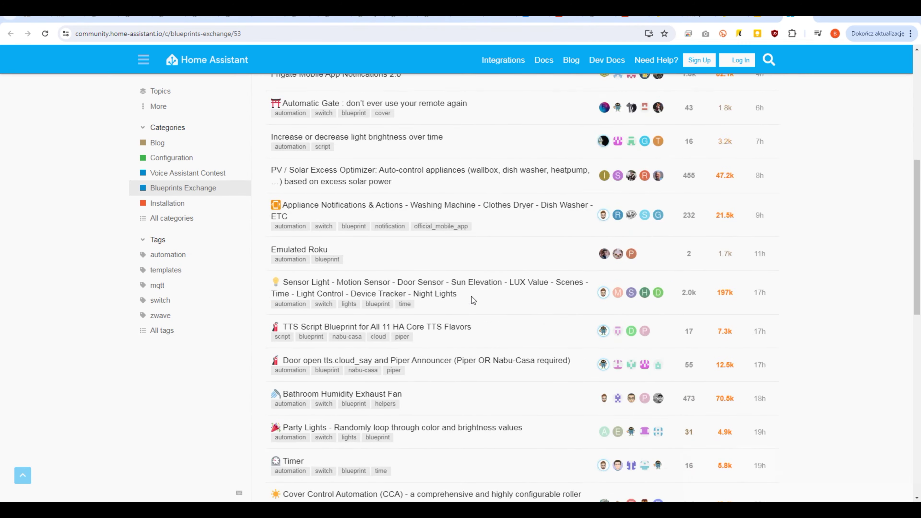
pyautogui.scroll(5, 435, 221)
pyautogui.click(380, 229)
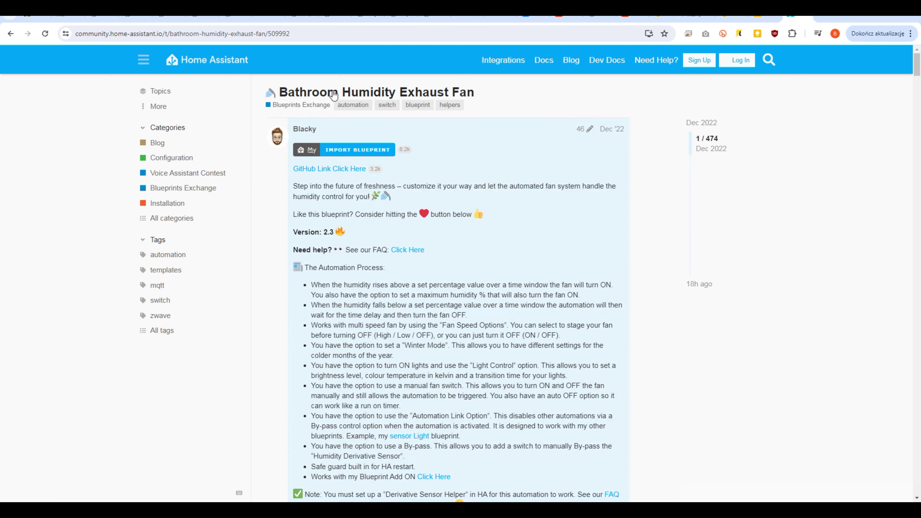
# Open the blueprint's GitHub link, copy its page address and switch back to Home Assistant.
pyautogui.click(363, 169)
pyautogui.click(304, 33)
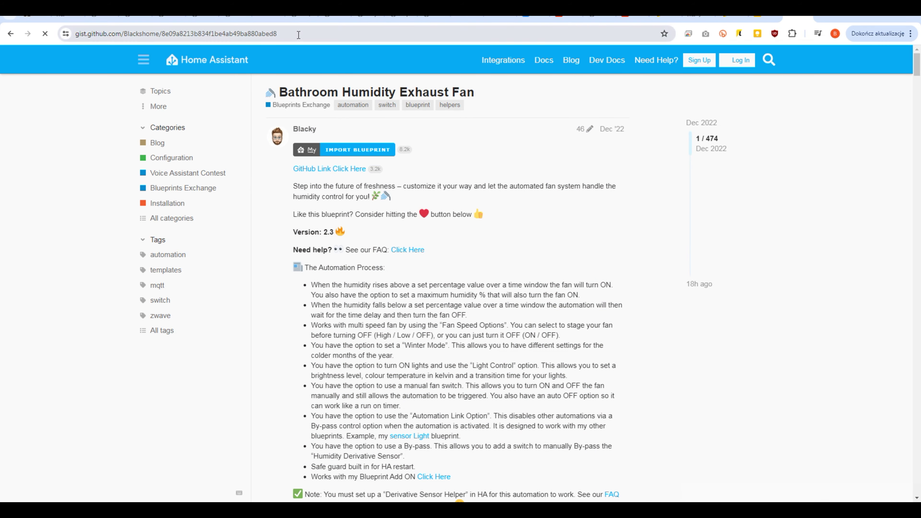
pyautogui.hotkey('ctrl', 'c')
pyautogui.hotkey('alt', 'Tab')
# Load the copied address in the blueprint import, review the preview and import Bathroom Humidity Exhaust Fan.
pyautogui.click(390, 286)
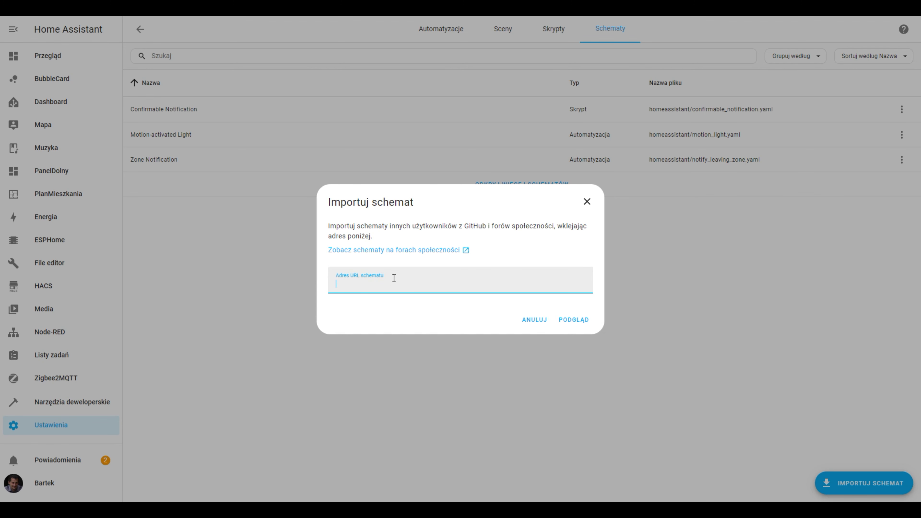
pyautogui.hotkey('ctrl', 'v')
pyautogui.click(580, 322)
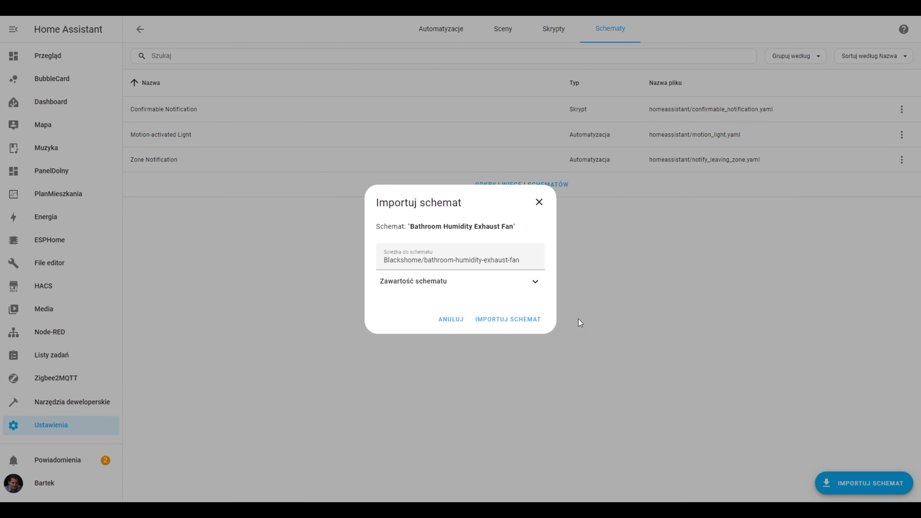
pyautogui.scroll(-1, 508, 218)
pyautogui.scroll(-3, 507, 219)
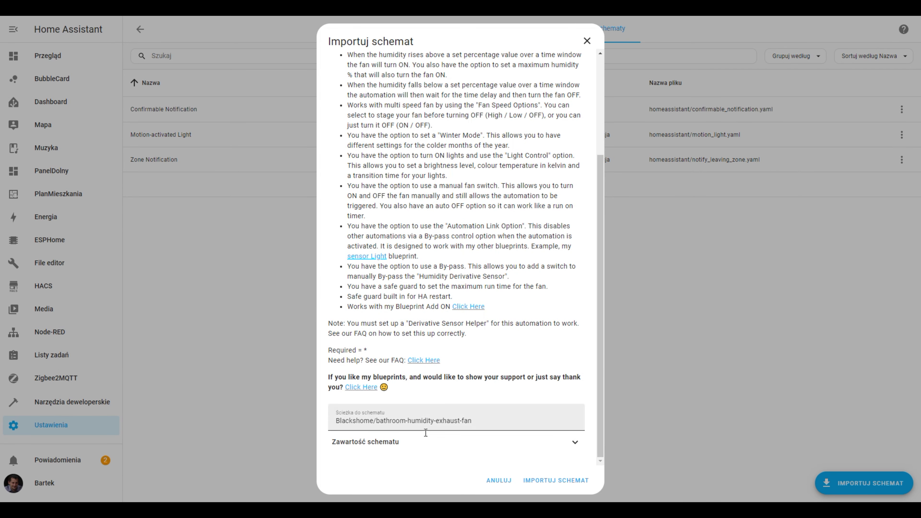
pyautogui.click(555, 480)
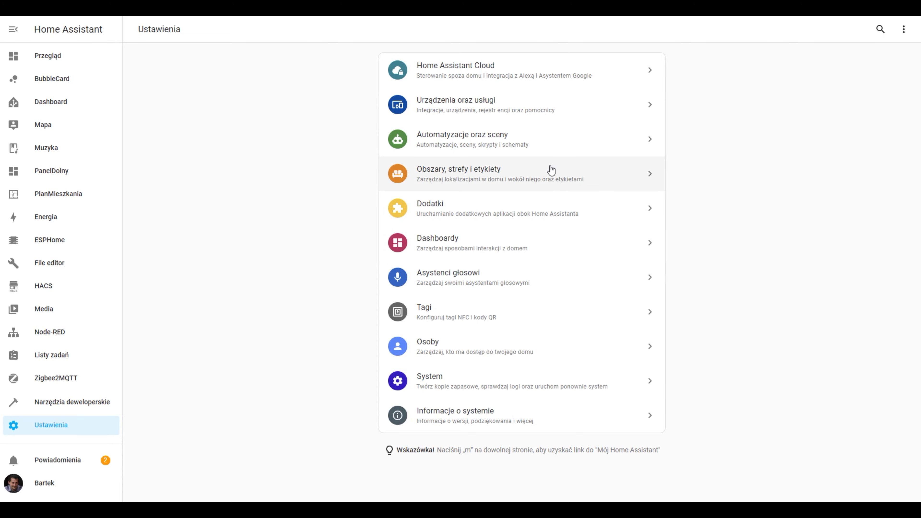
# Go to the automations and scenes settings and create a new empty automation.
pyautogui.click(554, 139)
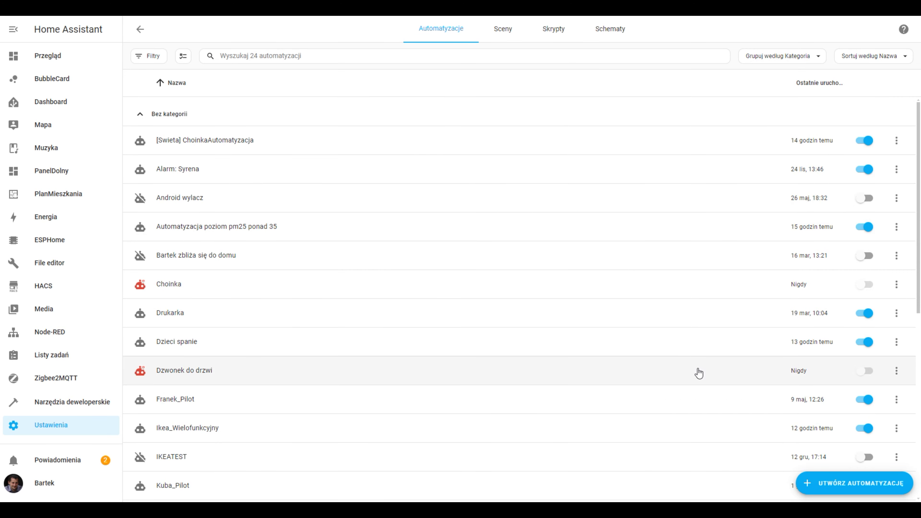
pyautogui.click(884, 482)
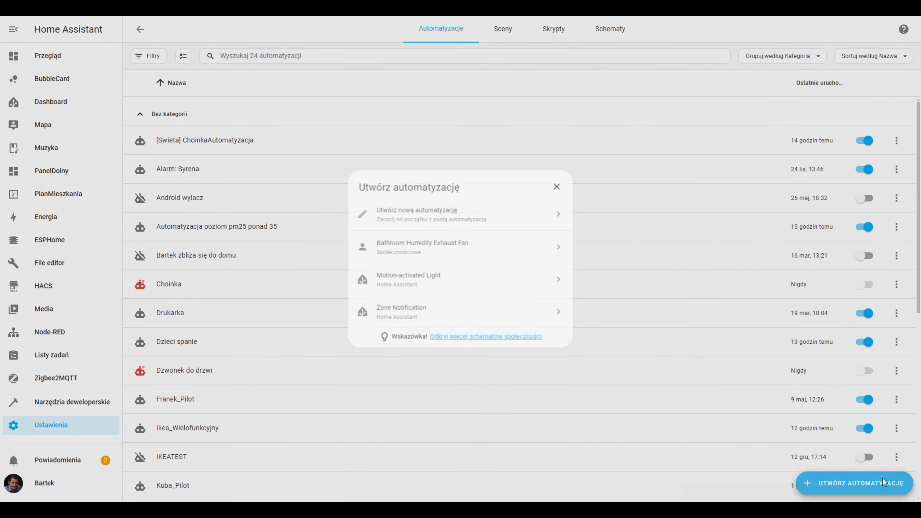
pyautogui.click(461, 213)
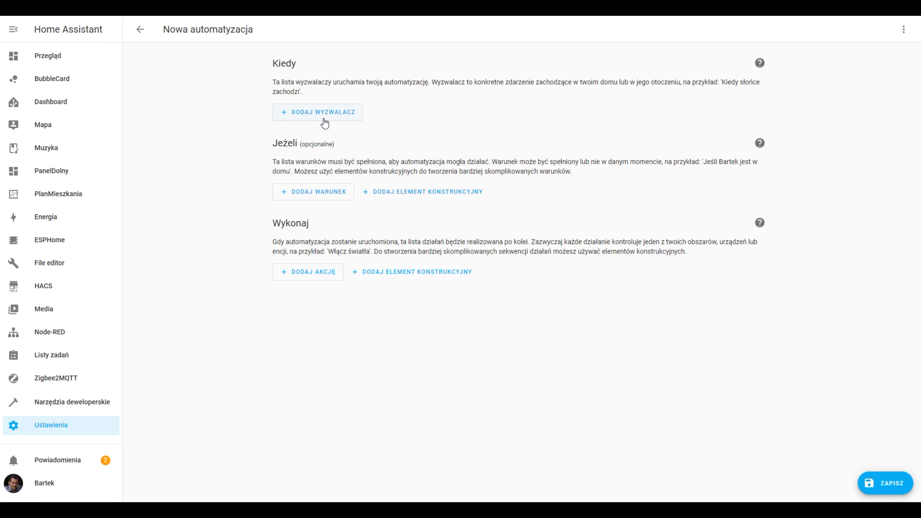
# Add a device trigger using Korytarz_CzujnikRuchu, found by searching for "czuj", that fires when motion is detected.
pyautogui.click(329, 114)
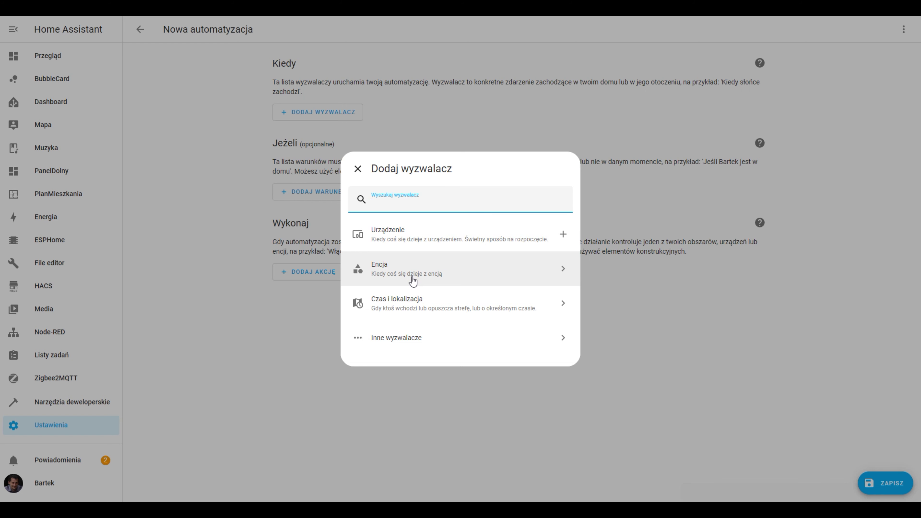
pyautogui.click(408, 234)
pyautogui.click(387, 123)
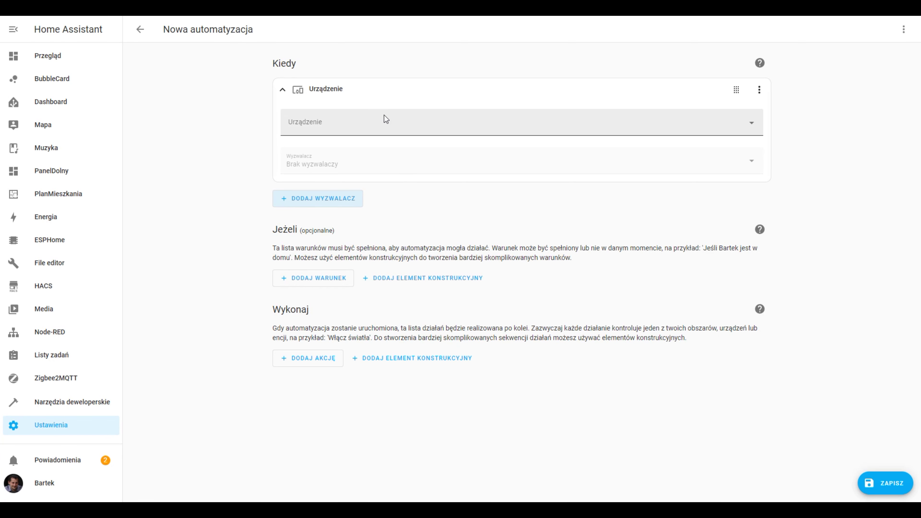
pyautogui.write('czuj')
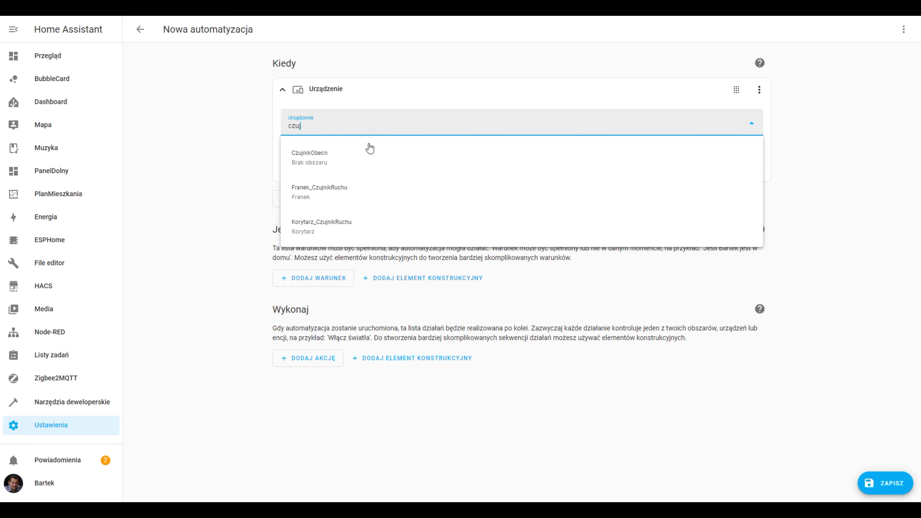
pyautogui.click(332, 220)
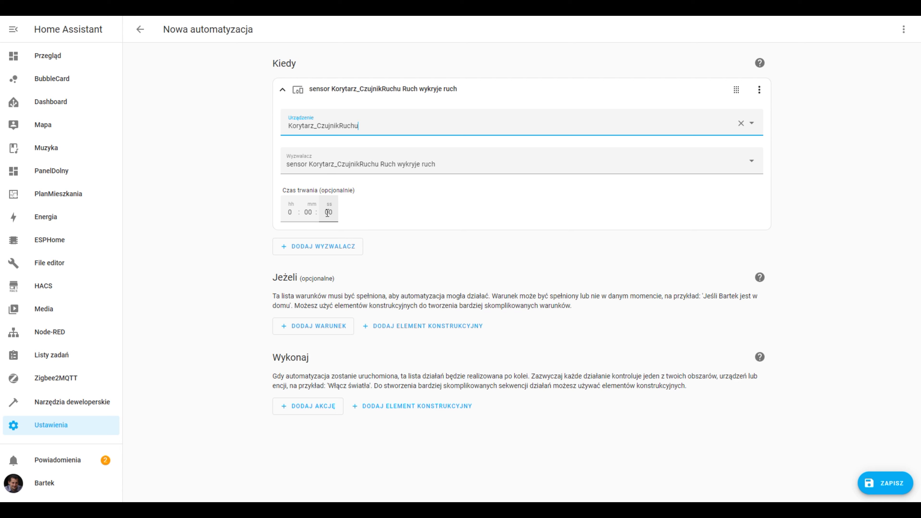
# Check the other condition types and add a sun condition (Słońce) to the automation.
pyautogui.click(315, 328)
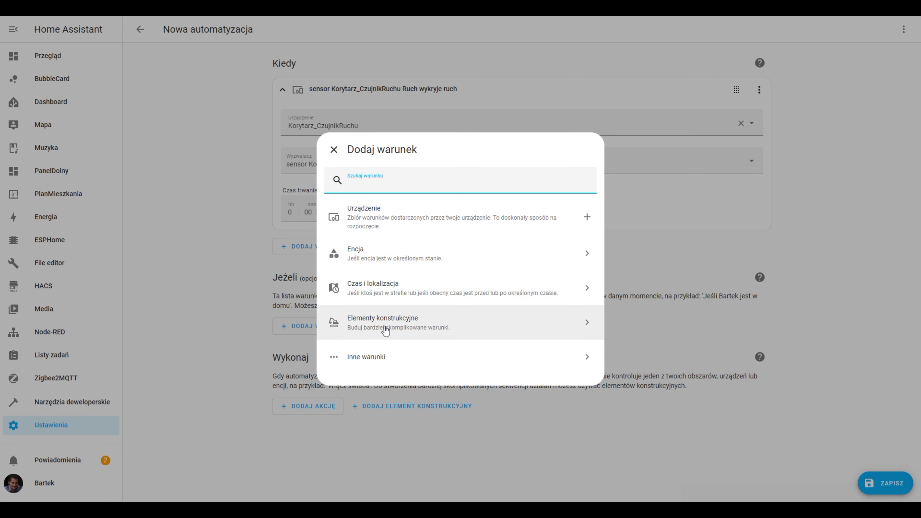
pyautogui.click(372, 358)
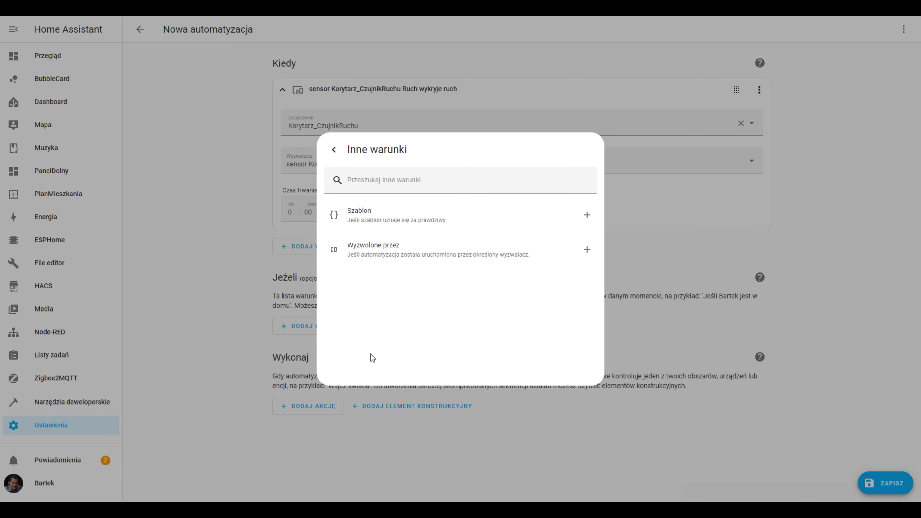
pyautogui.click(334, 150)
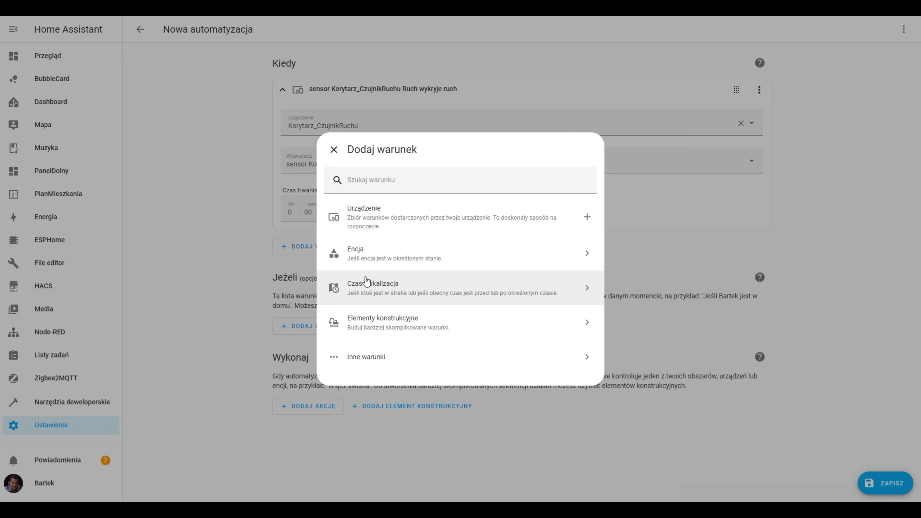
pyautogui.click(371, 289)
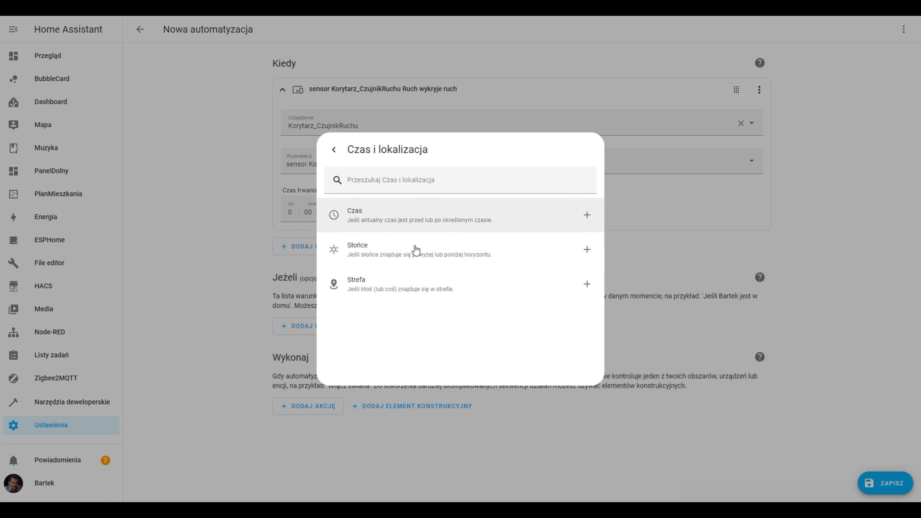
pyautogui.click(384, 254)
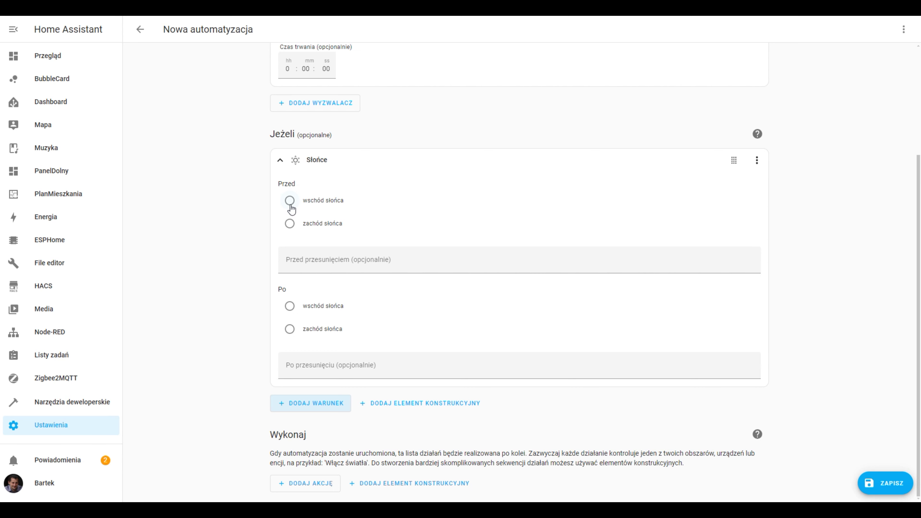
# Set the sun condition to before sunrise and after sunset, without offsets.
pyautogui.click(291, 205)
pyautogui.click(307, 259)
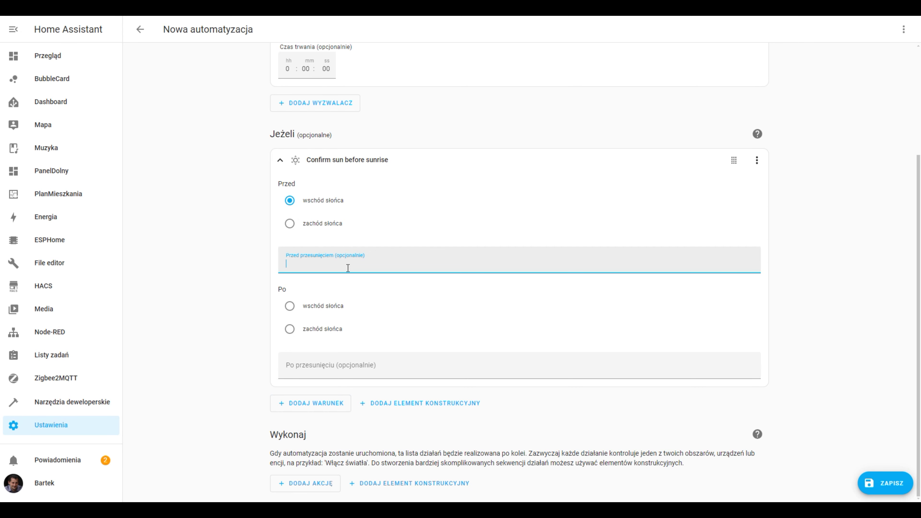
pyautogui.click(299, 331)
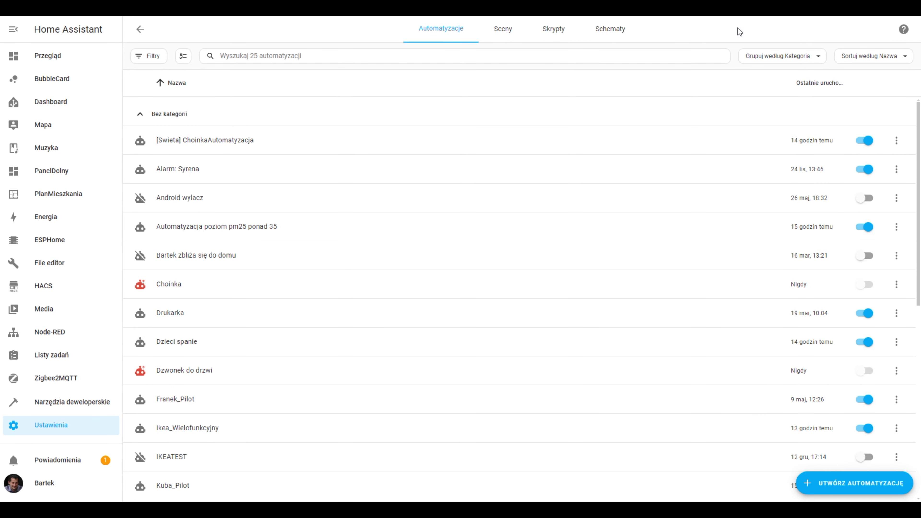
# Examine the automation list's filters for entities, devices, areas and blueprints.
pyautogui.click(158, 58)
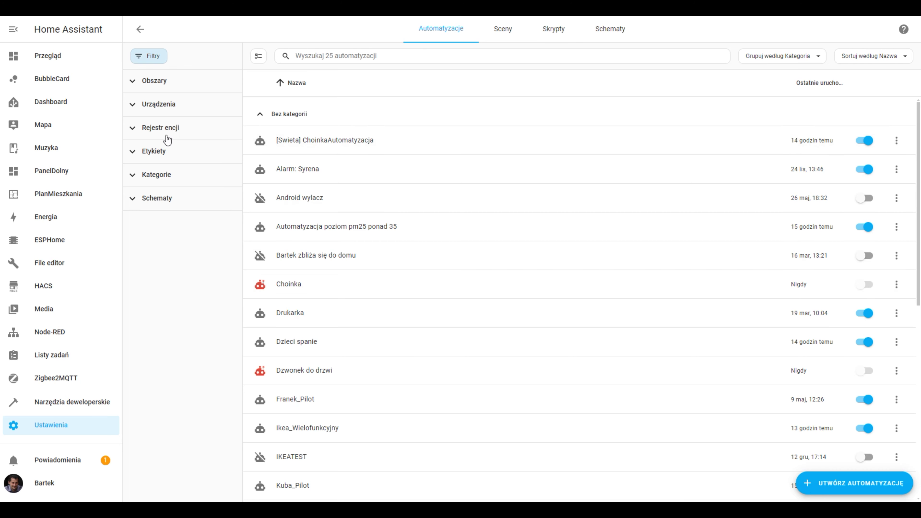
pyautogui.click(144, 130)
pyautogui.click(138, 127)
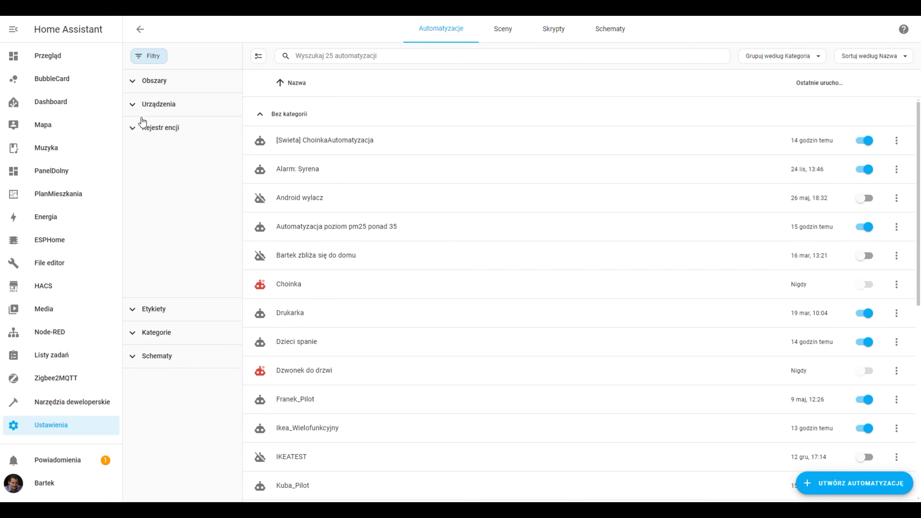
pyautogui.click(133, 106)
pyautogui.click(150, 106)
pyautogui.click(154, 87)
pyautogui.click(173, 82)
pyautogui.click(163, 206)
pyautogui.click(166, 200)
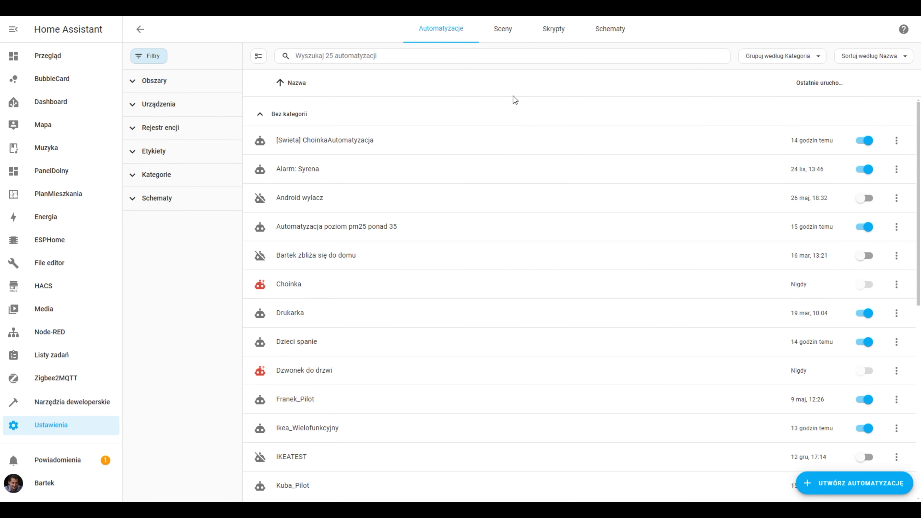
# Inspect the automation list's grouping and sorting options, check the bulk-selection mode and leave it with the filters hidden.
pyautogui.click(815, 58)
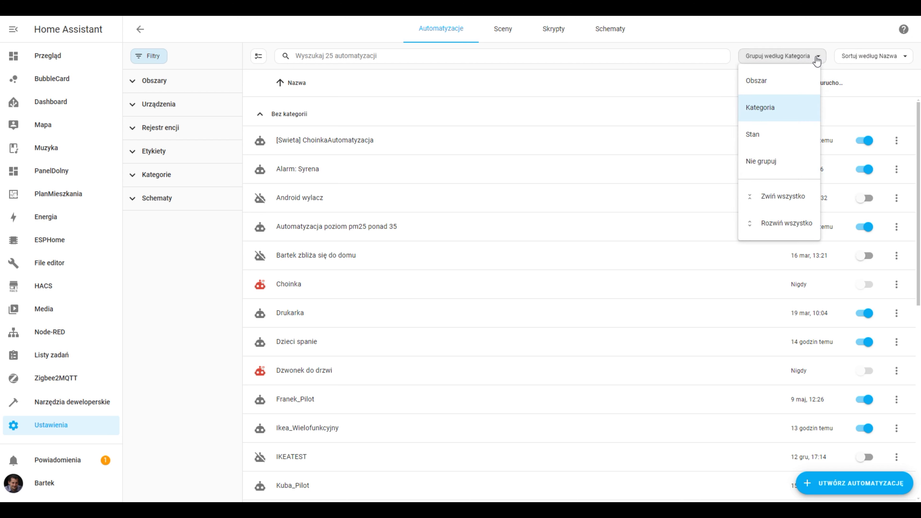
pyautogui.click(863, 58)
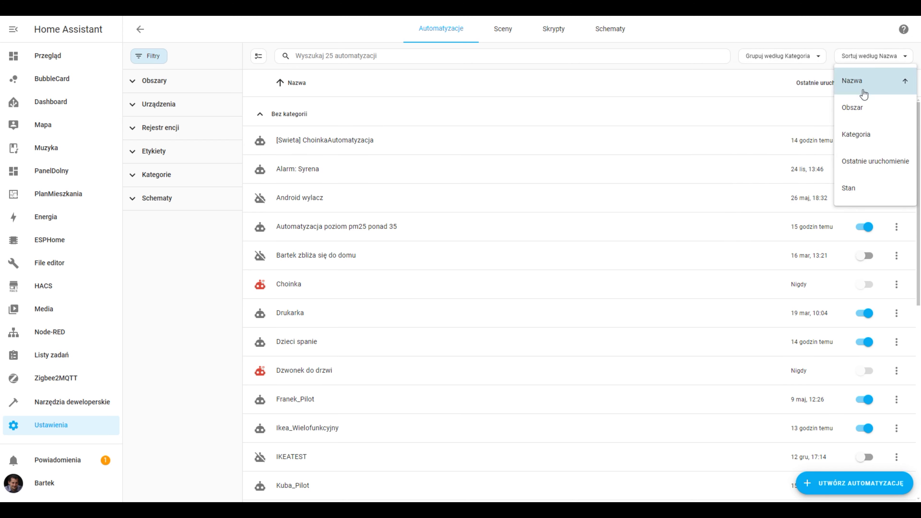
pyautogui.click(258, 55)
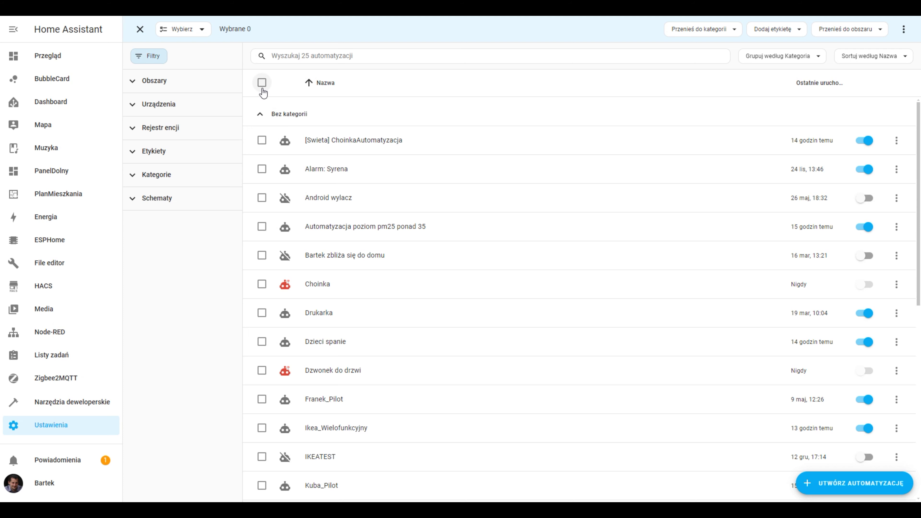
pyautogui.click(152, 59)
pyautogui.click(202, 31)
pyautogui.click(140, 29)
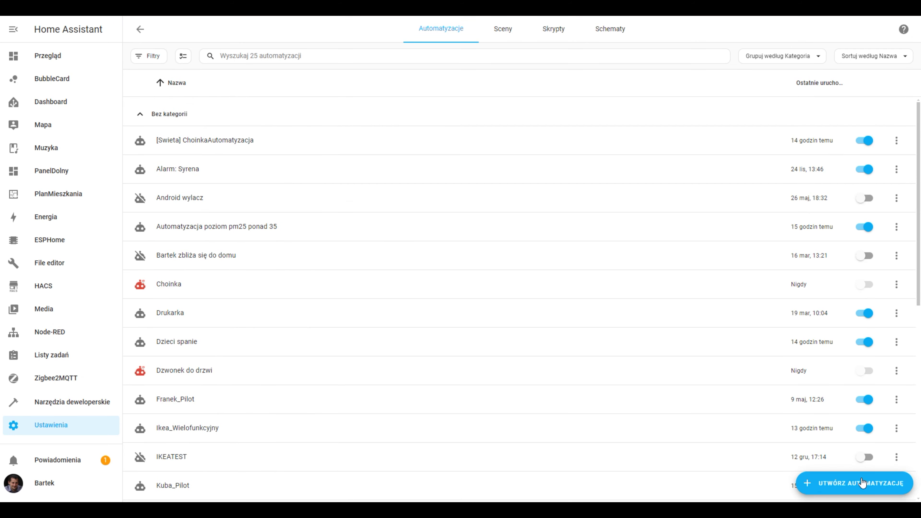
# Start a new empty automation from scratch, without using a blueprint.
pyautogui.click(862, 484)
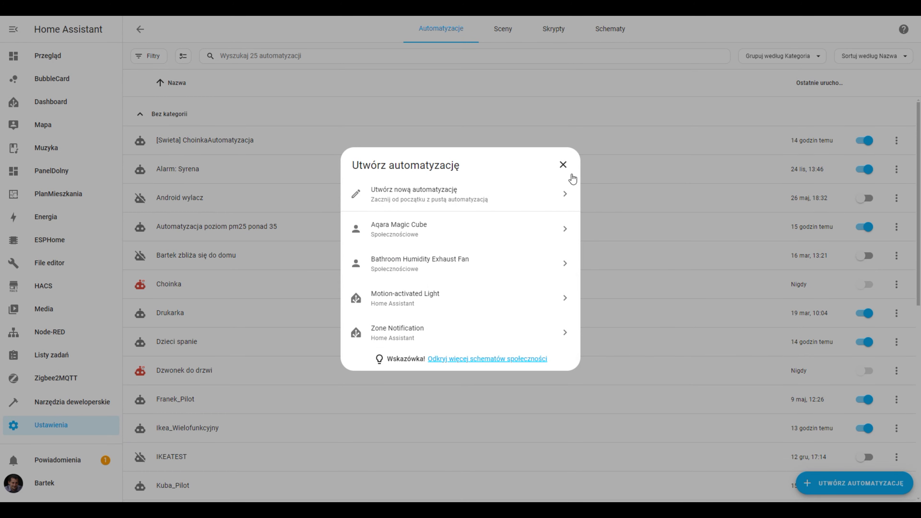
pyautogui.click(564, 166)
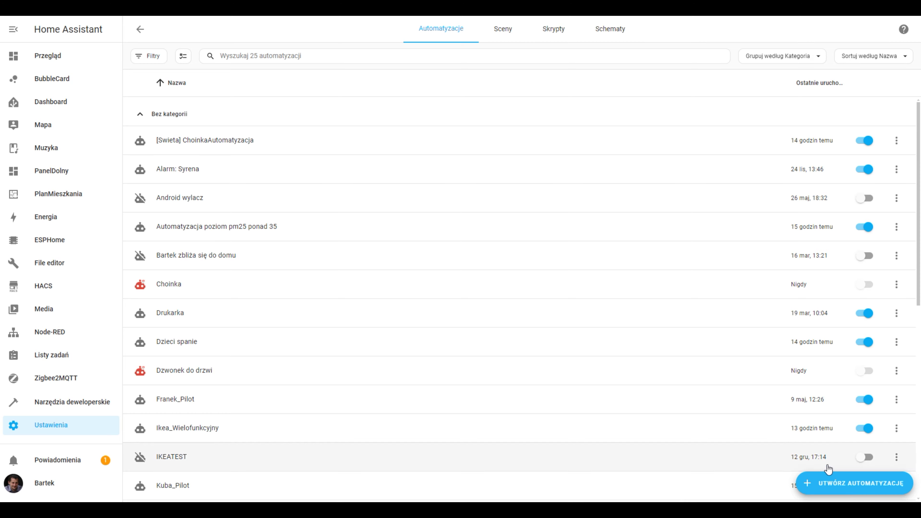
pyautogui.click(834, 483)
pyautogui.click(446, 188)
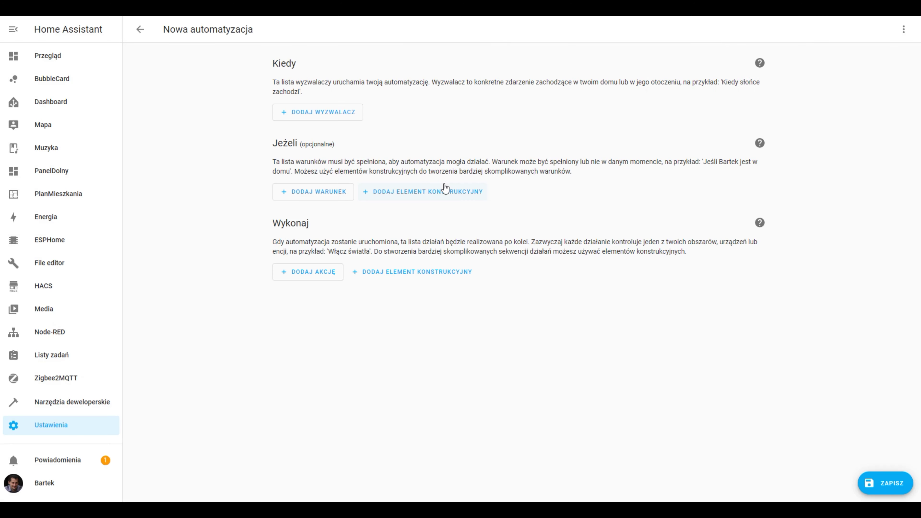
# Add a device trigger for Ikea_wielofunkcyjny that reacts to the "on" action.
pyautogui.click(317, 112)
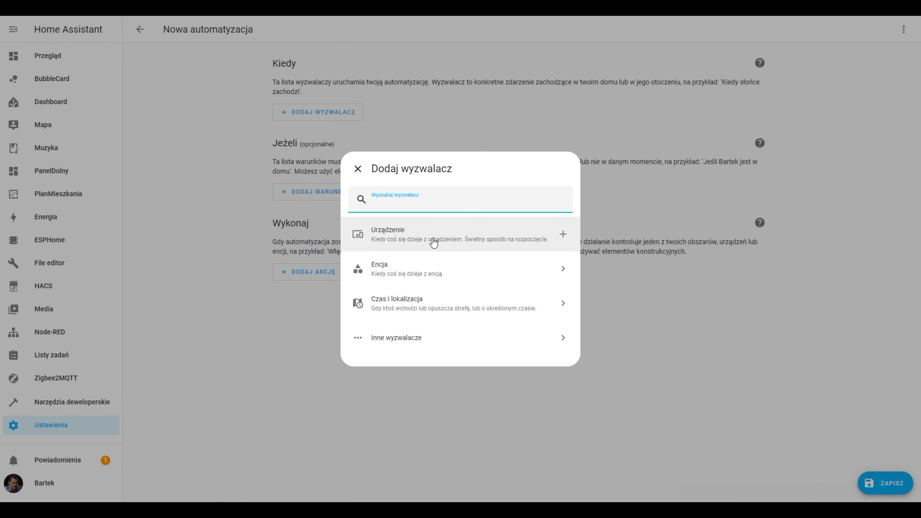
pyautogui.click(434, 238)
pyautogui.click(342, 127)
pyautogui.write('ikea')
pyautogui.click(321, 194)
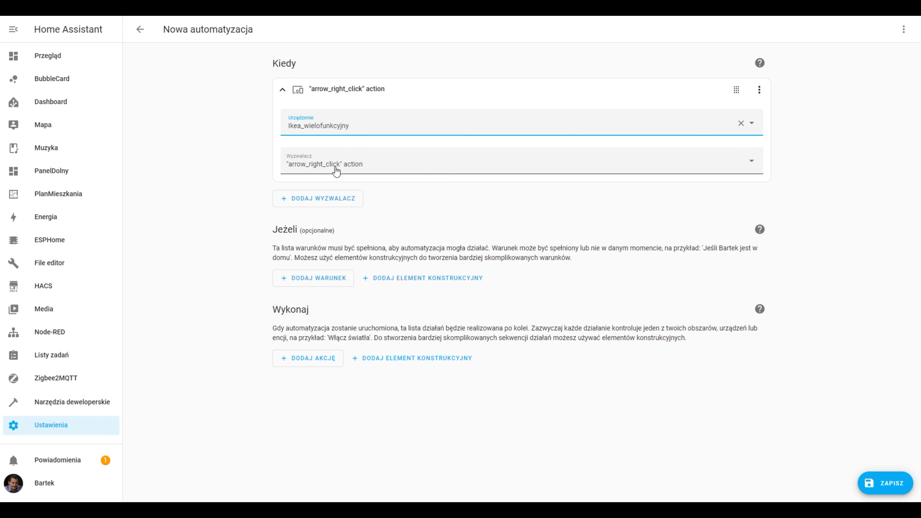
pyautogui.click(377, 166)
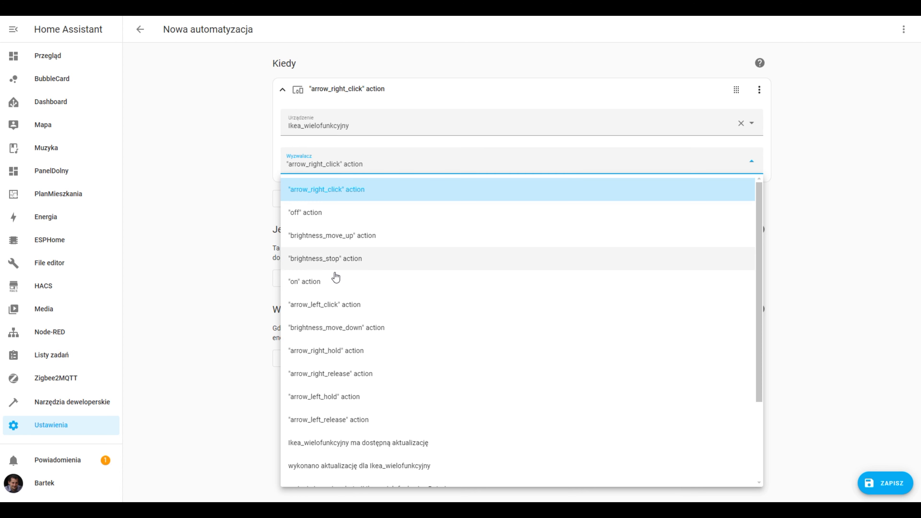
pyautogui.click(303, 286)
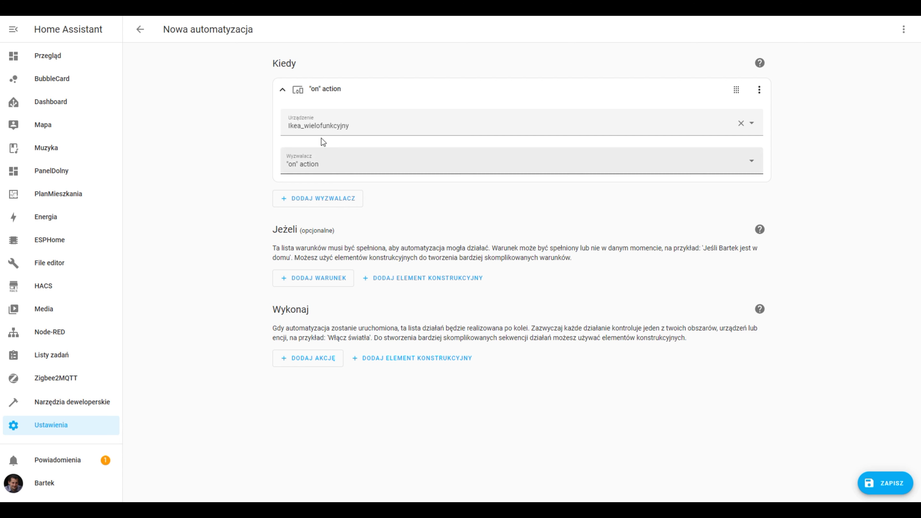
# Give the "on" action trigger the identifier "Kliknięcie ON".
pyautogui.click(759, 90)
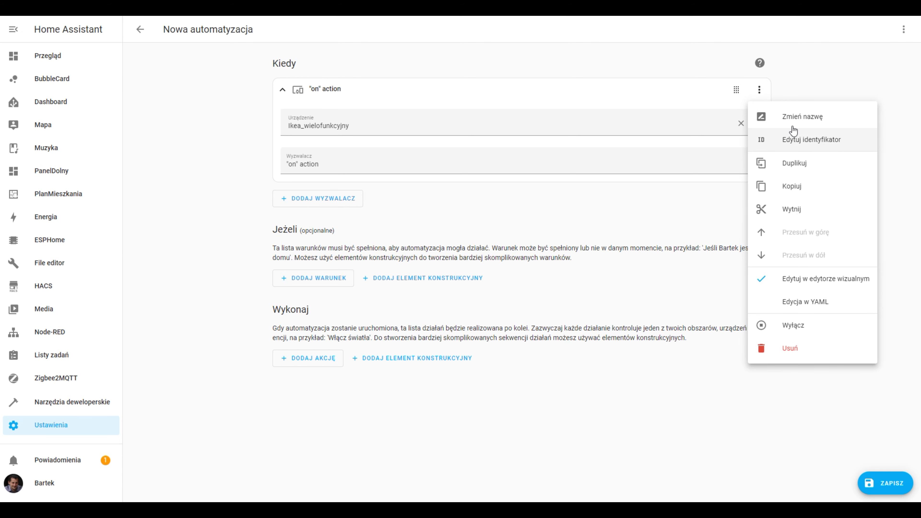
pyautogui.click(828, 142)
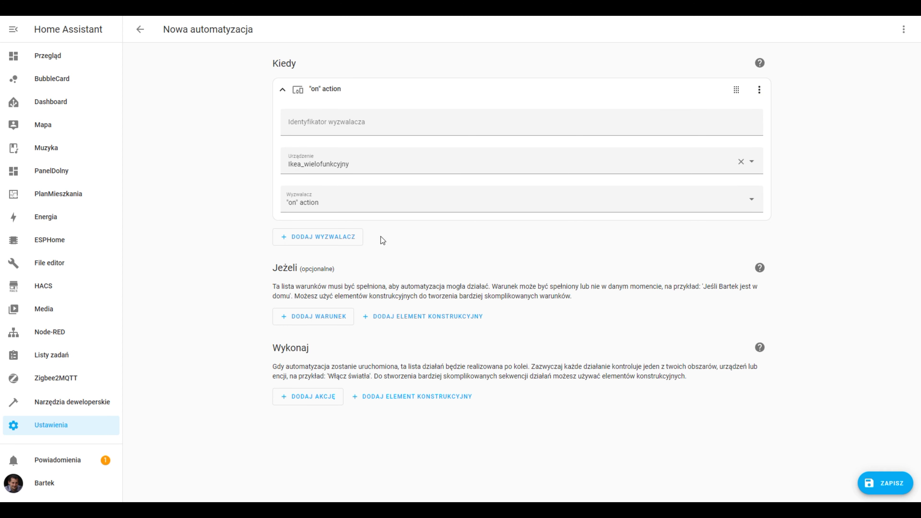
pyautogui.click(304, 121)
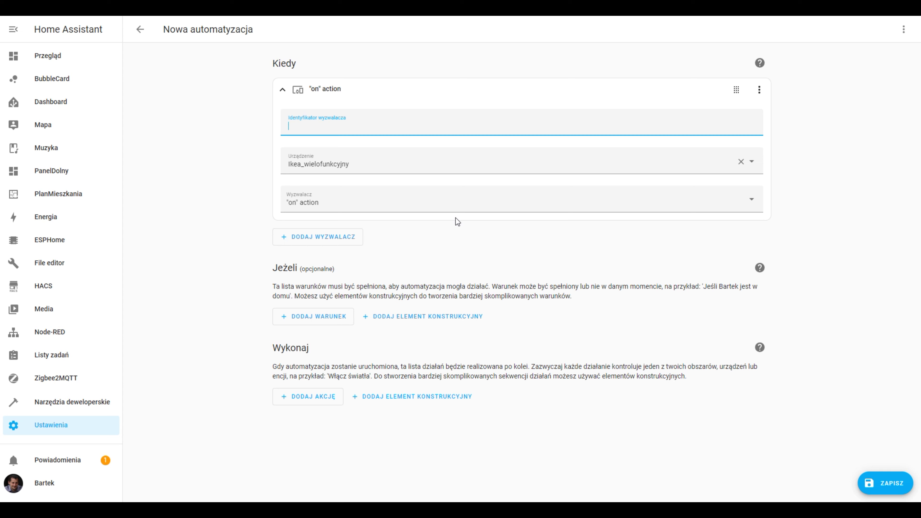
pyautogui.write('Kliknięcie ON')
# Duplicate the "on" trigger and change the copy to the "off" action with the identifier "Kliknięcie OFF".
pyautogui.click(759, 91)
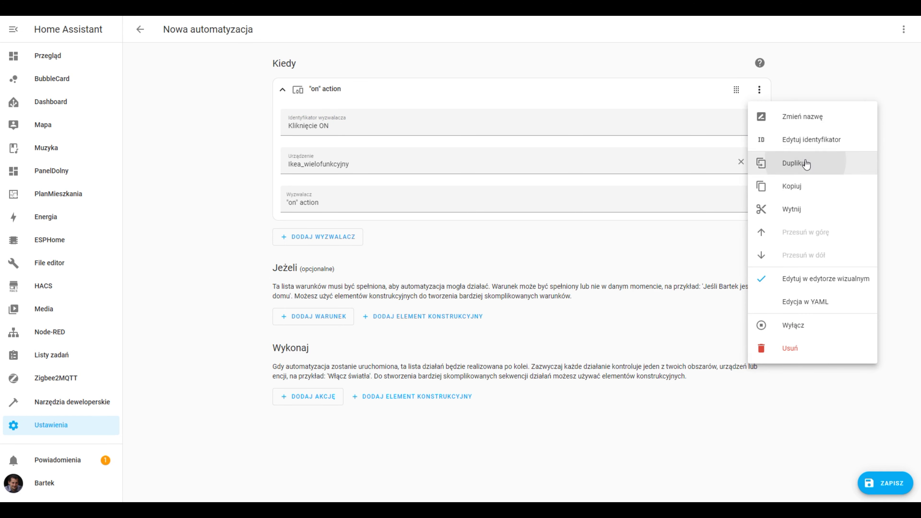
pyautogui.click(804, 162)
pyautogui.click(321, 243)
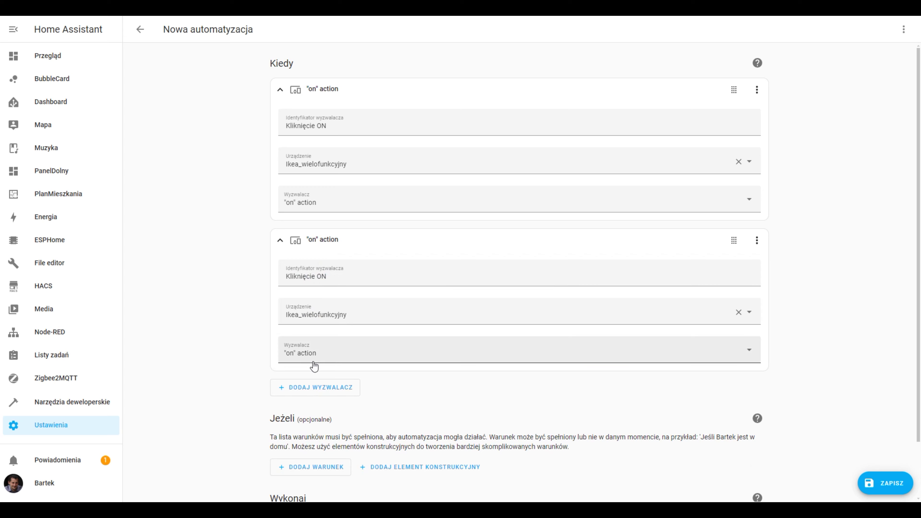
pyautogui.click(319, 351)
pyautogui.click(319, 71)
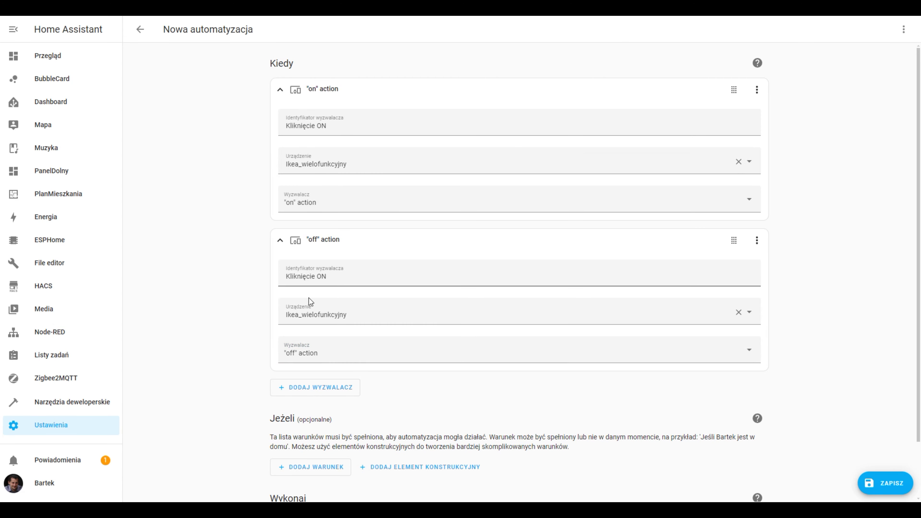
pyautogui.click(325, 276)
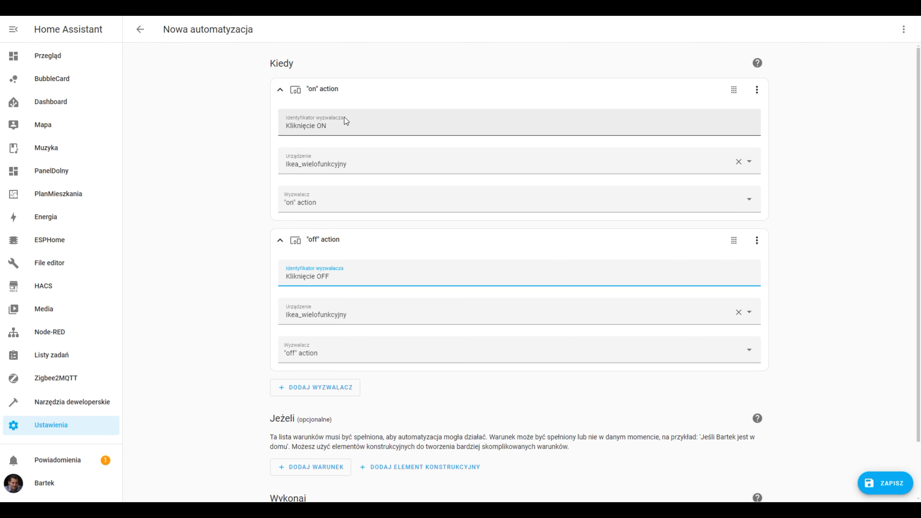
# Review the identifier and action of each trigger and leave both triggers collapsed.
pyautogui.click(279, 90)
pyautogui.click(280, 119)
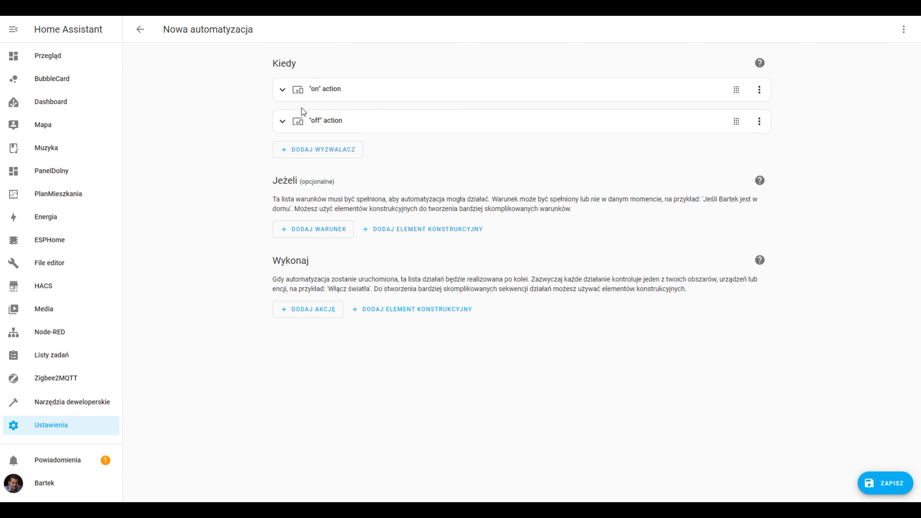
pyautogui.click(283, 89)
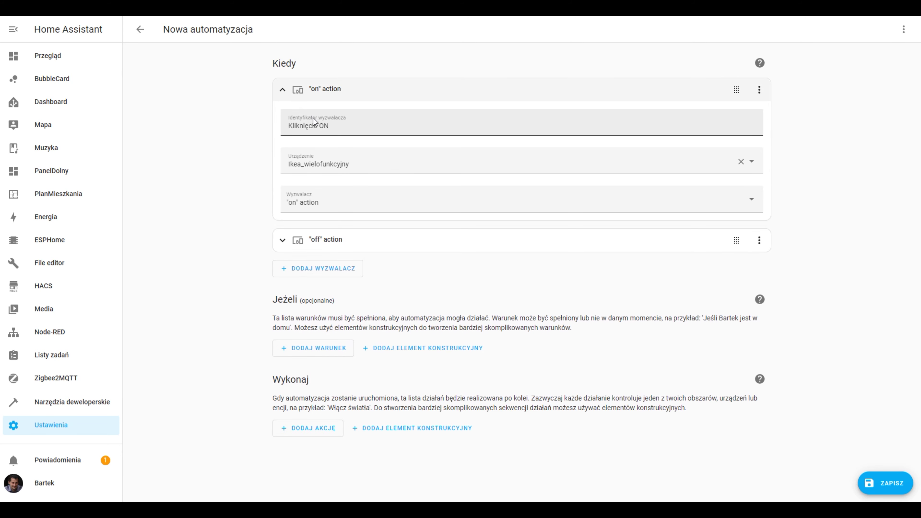
pyautogui.click(283, 90)
pyautogui.click(285, 122)
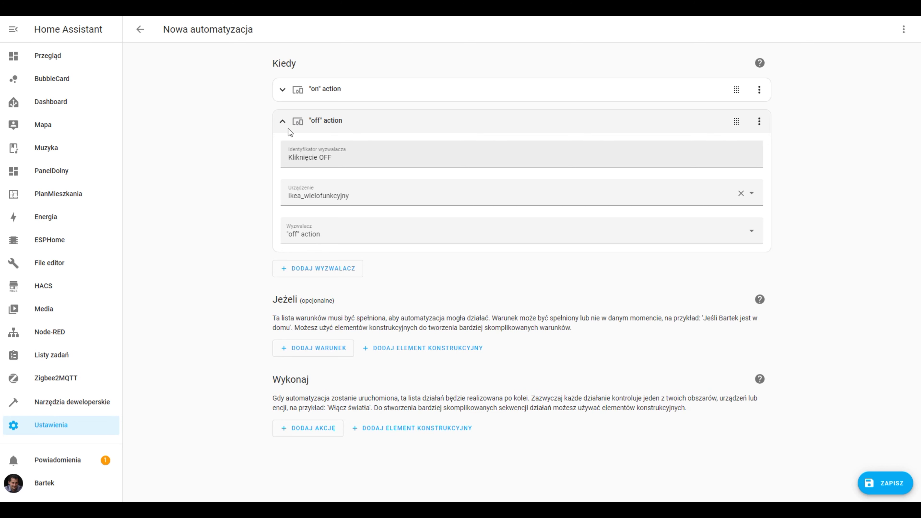
pyautogui.click(284, 122)
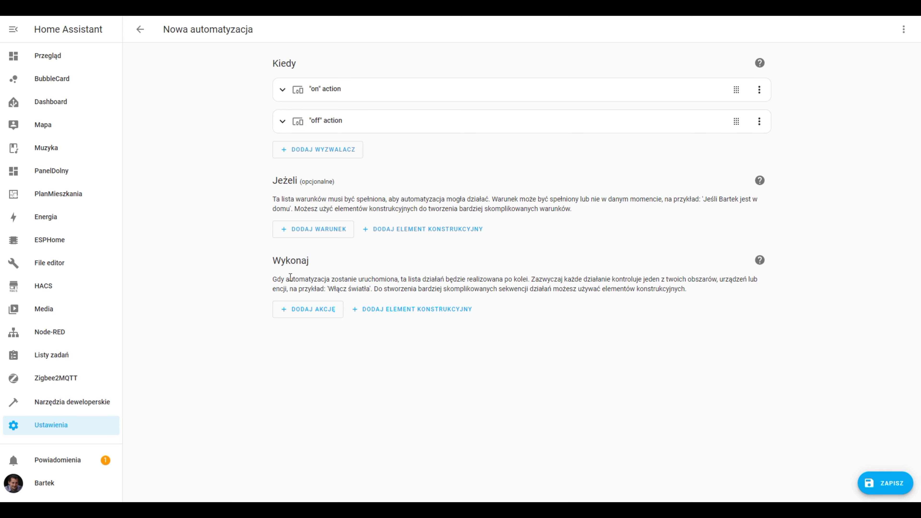
# Add a choose building block (Wybór) to the automation's actions.
pyautogui.click(309, 307)
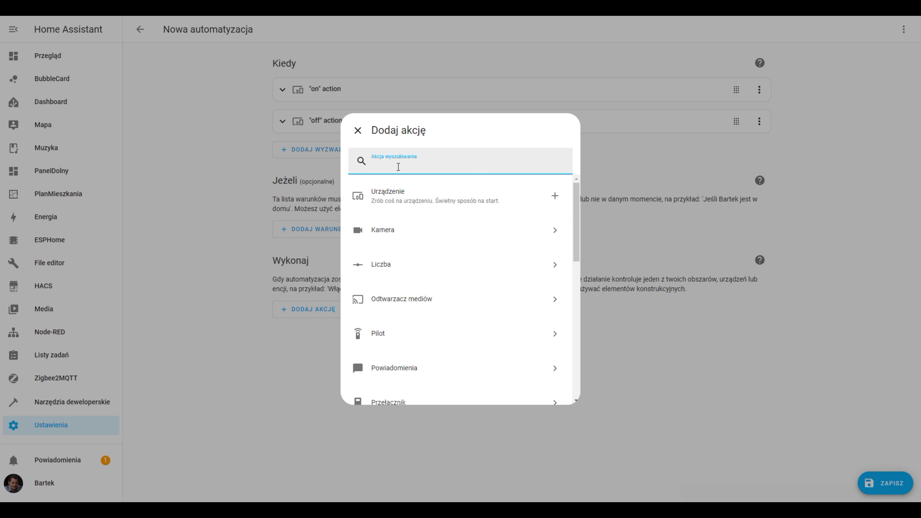
pyautogui.scroll(-8, 416, 308)
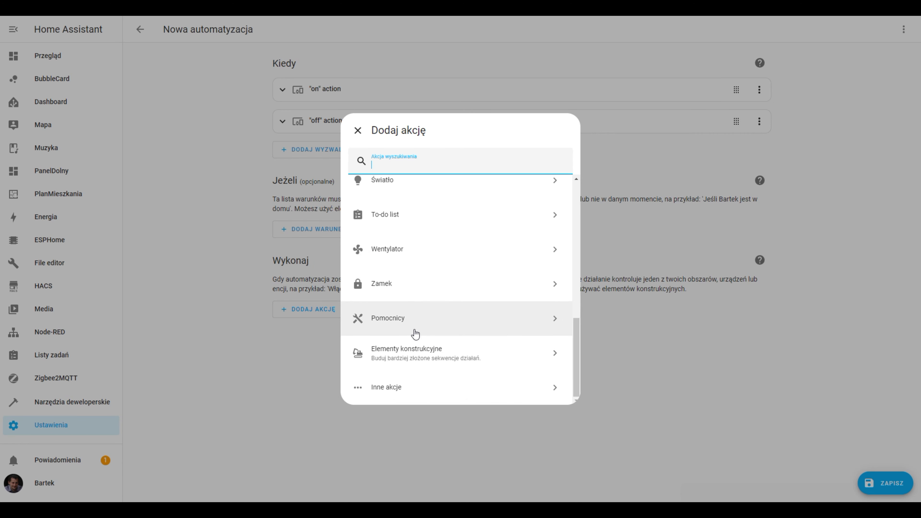
pyautogui.click(412, 363)
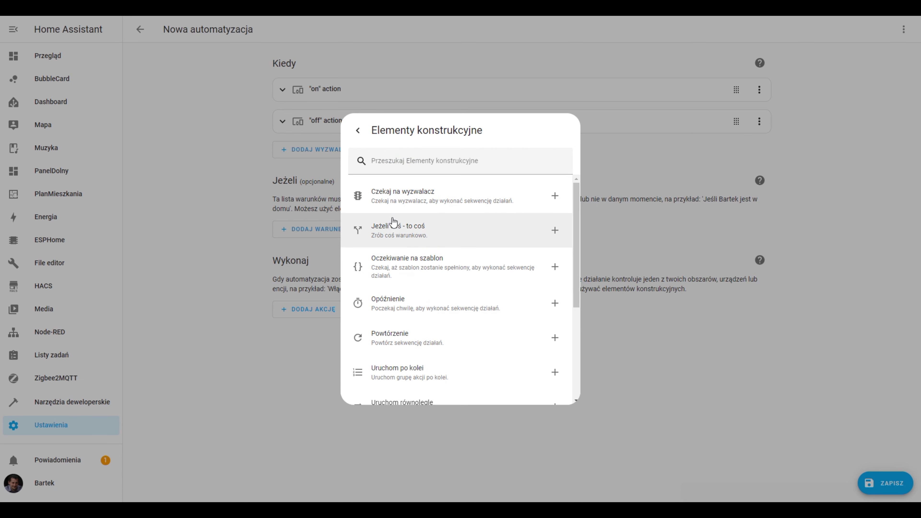
pyautogui.scroll(-5, 379, 274)
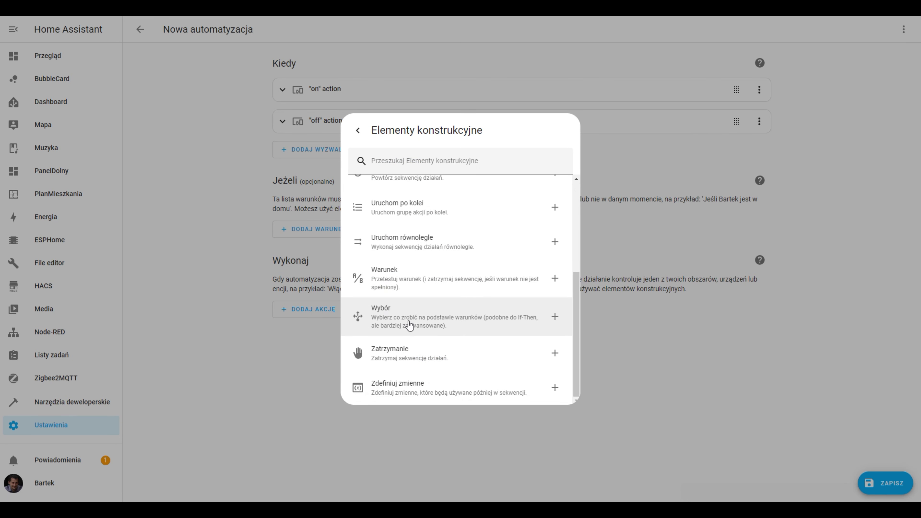
pyautogui.click(396, 319)
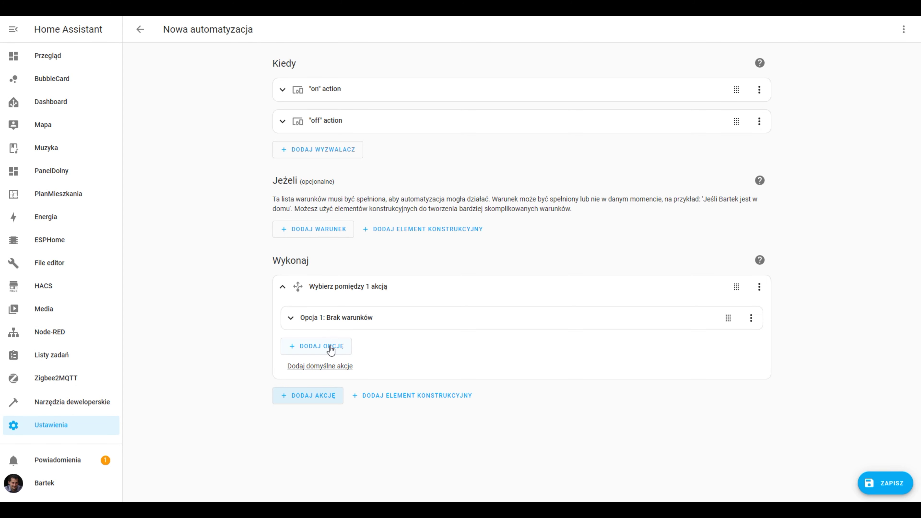
# Add a triggered-by condition (Wyzwolone przez) to option 1 and select the Kliknięcie ON trigger.
pyautogui.click(337, 322)
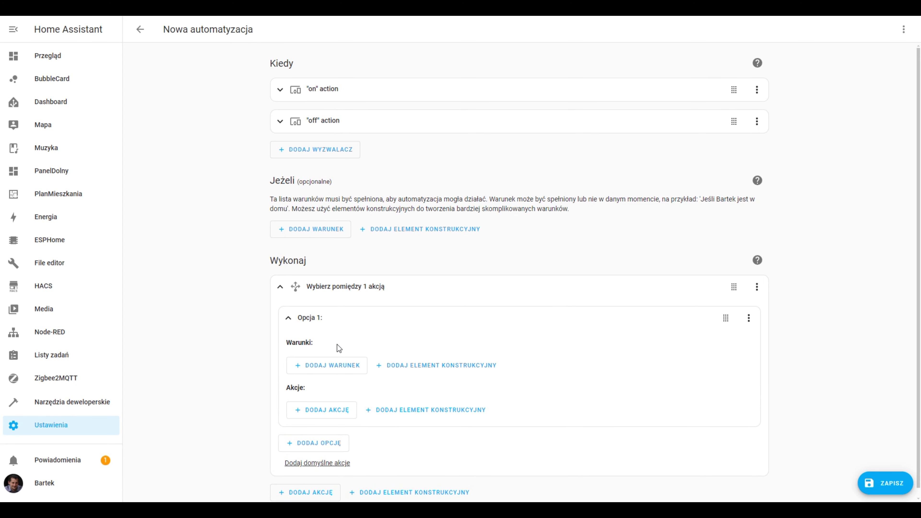
pyautogui.click(330, 356)
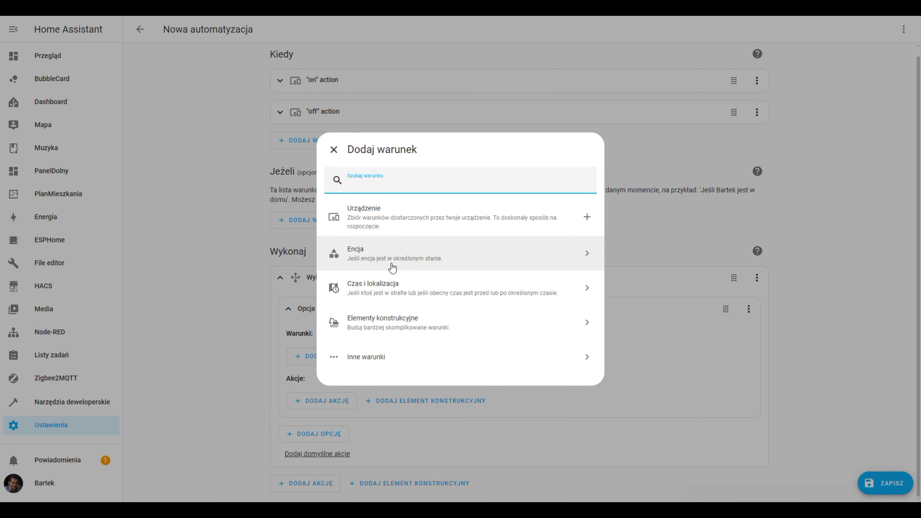
pyautogui.click(374, 358)
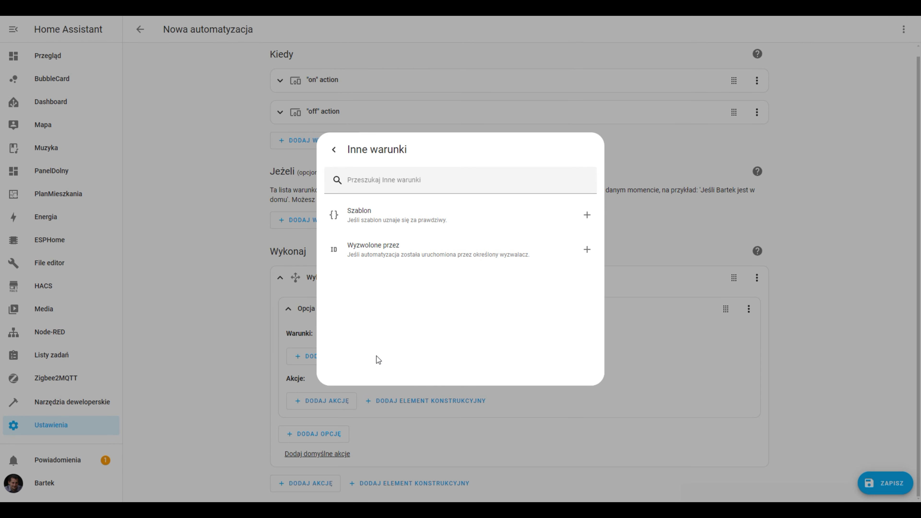
pyautogui.click(400, 255)
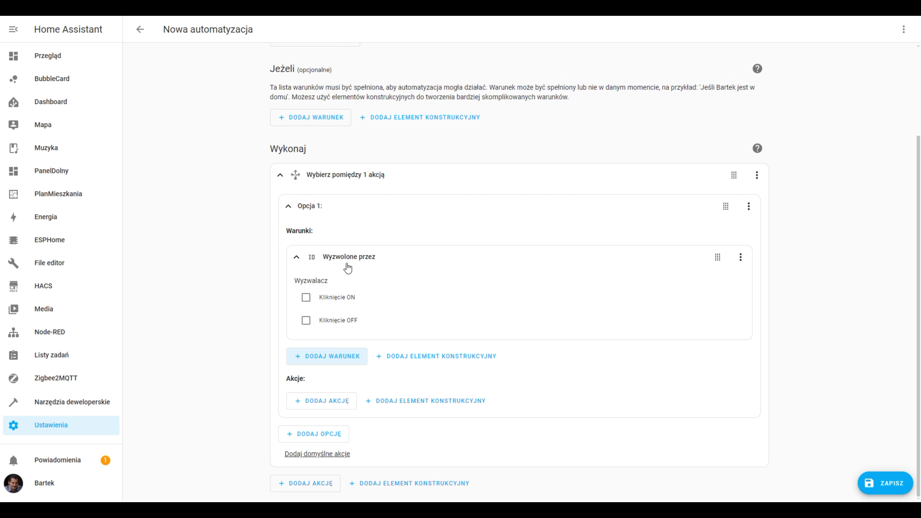
pyautogui.click(339, 297)
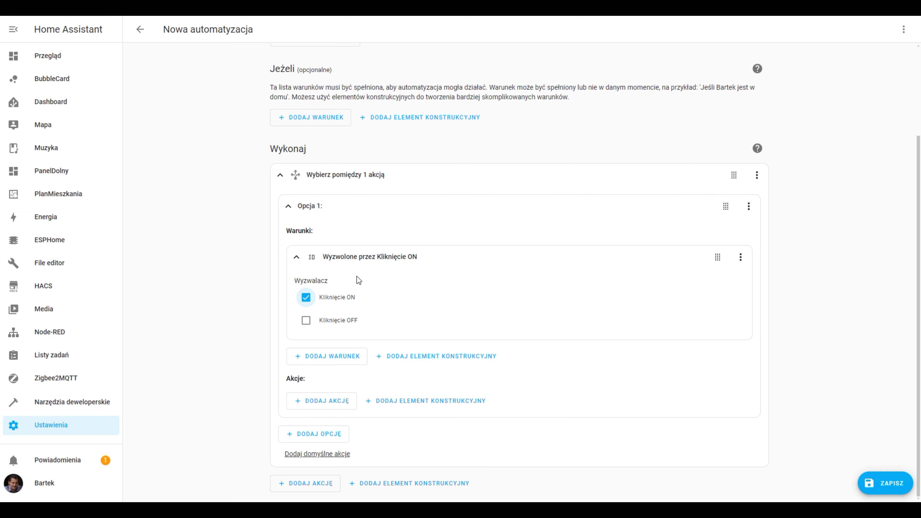
# Add a device action to option 1 that turns on Sypialnia_SwiatloGorne (Włącz), and collapse the option.
pyautogui.click(322, 400)
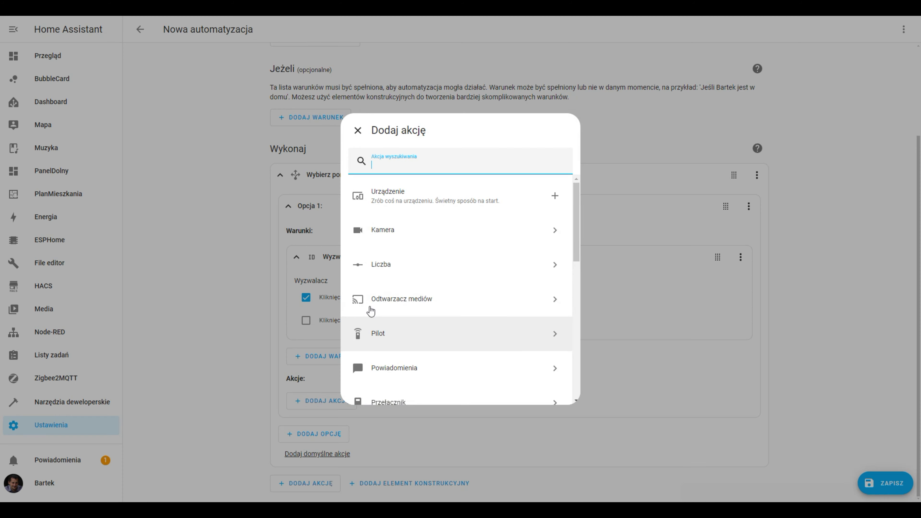
pyautogui.click(424, 200)
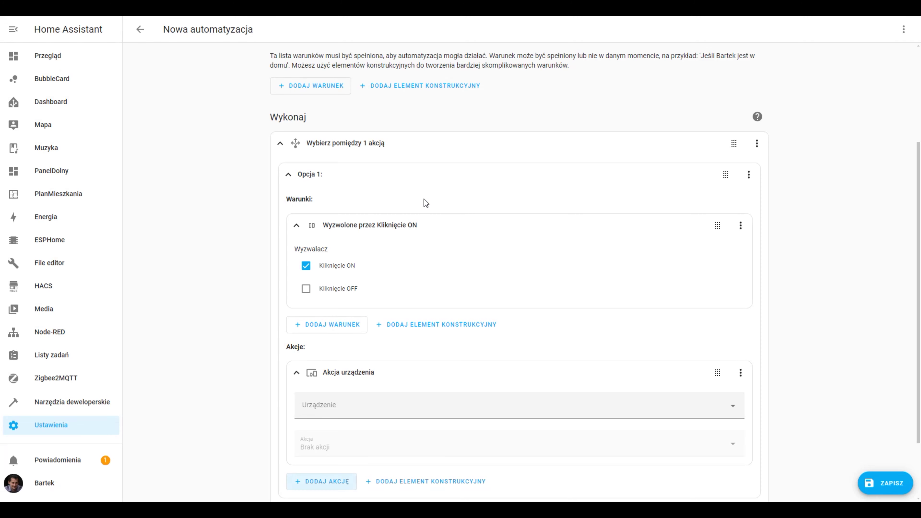
pyautogui.click(341, 409)
pyautogui.write('swiat')
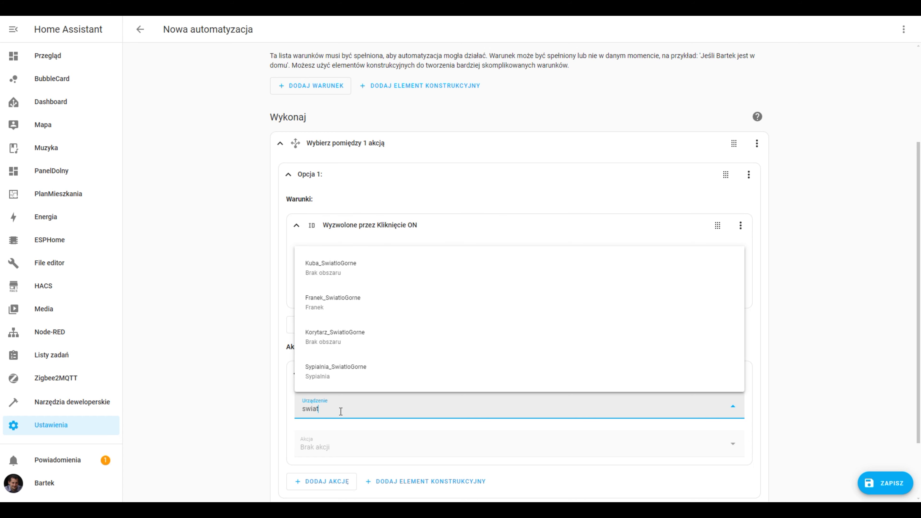
pyautogui.click(354, 379)
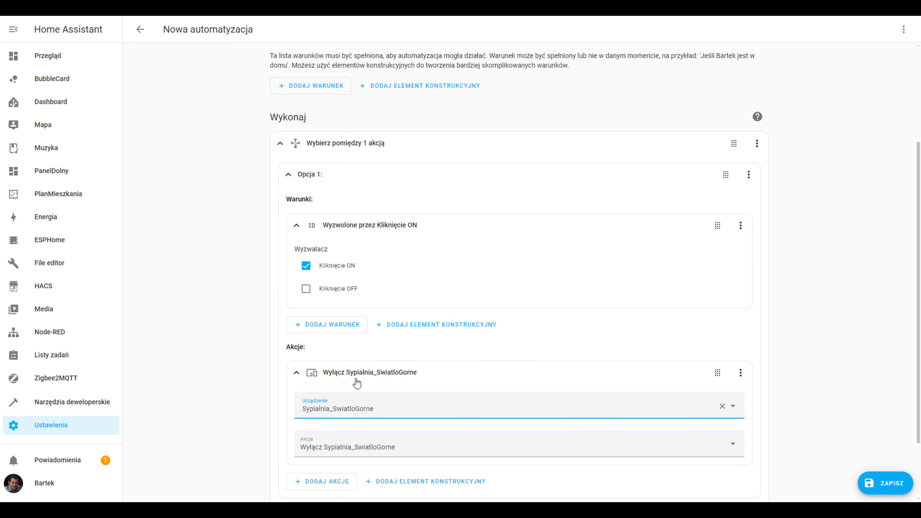
pyautogui.scroll(-1, 348, 396)
pyautogui.click(341, 399)
pyautogui.click(322, 278)
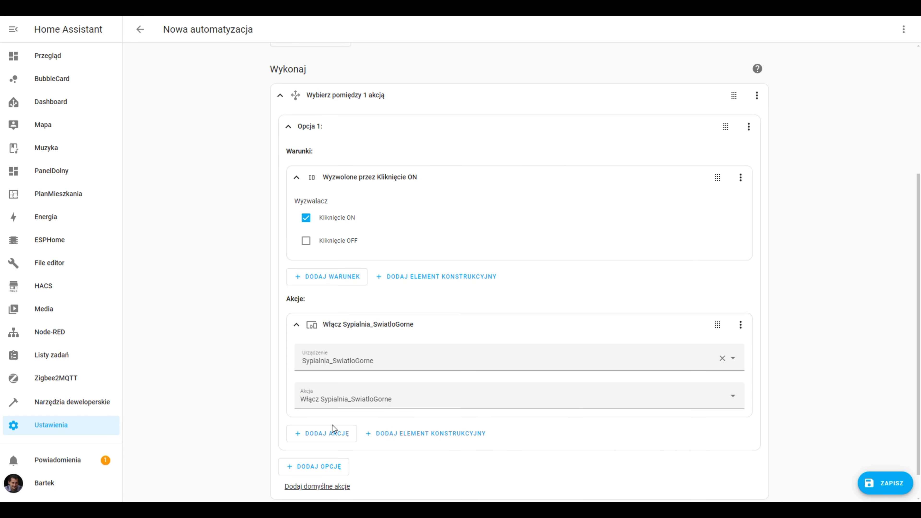
pyautogui.scroll(-1, 330, 376)
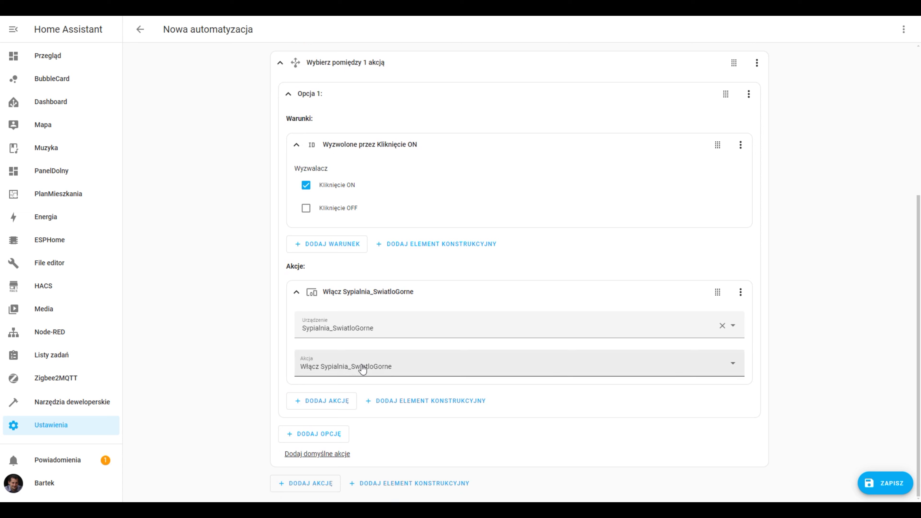
pyautogui.click(297, 91)
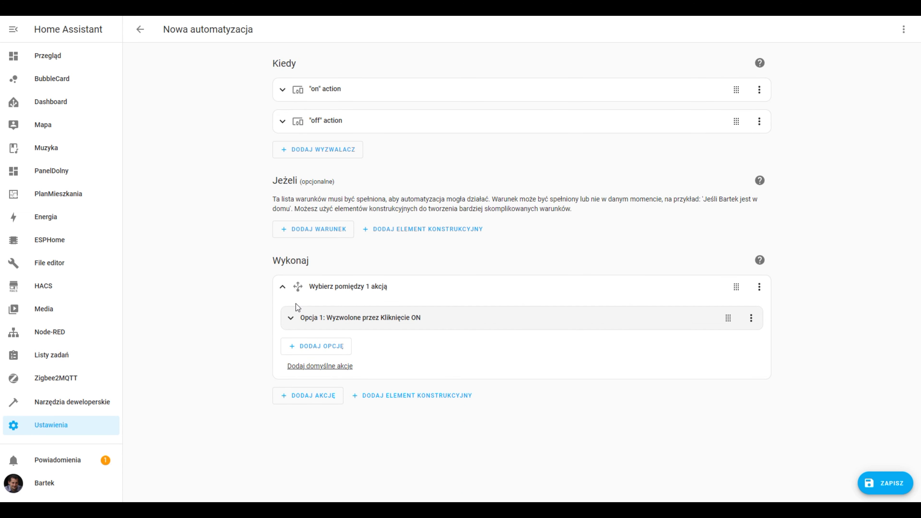
# Review the condition and action inside option 1 and collapse the option again.
pyautogui.click(304, 320)
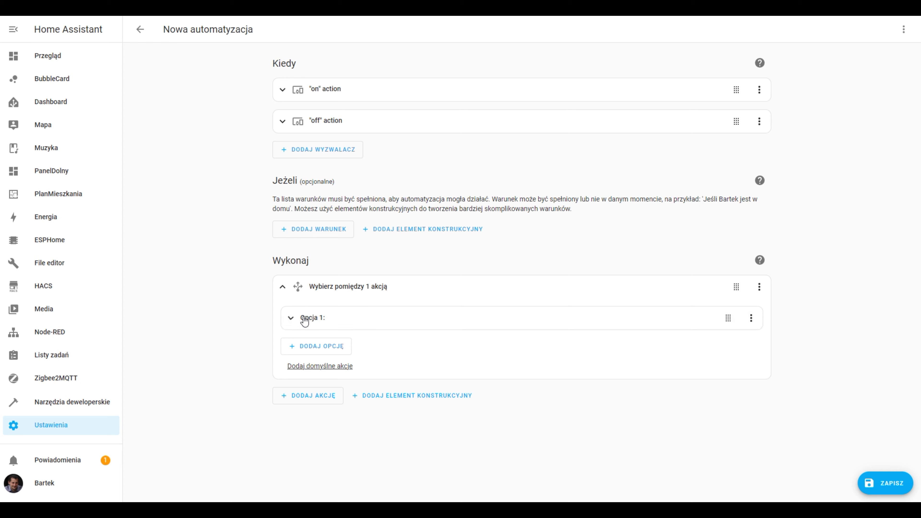
pyautogui.scroll(-4, 300, 391)
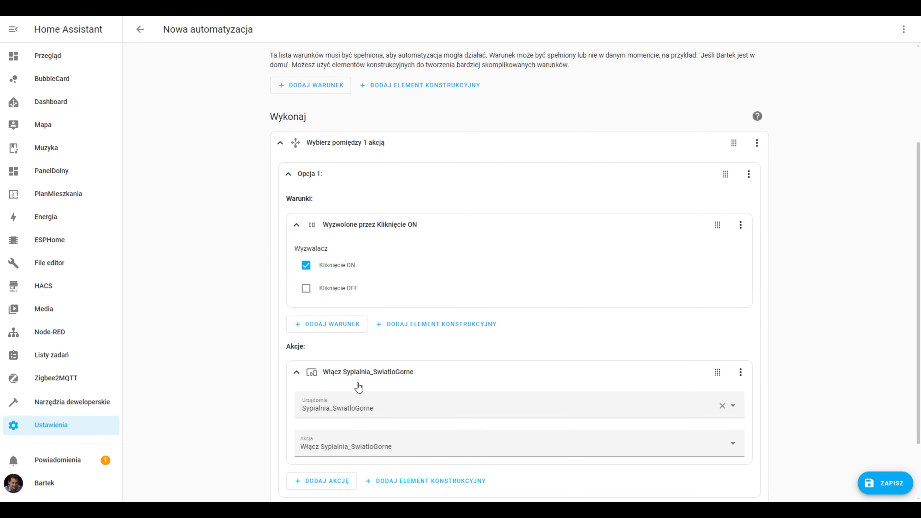
pyautogui.click(288, 176)
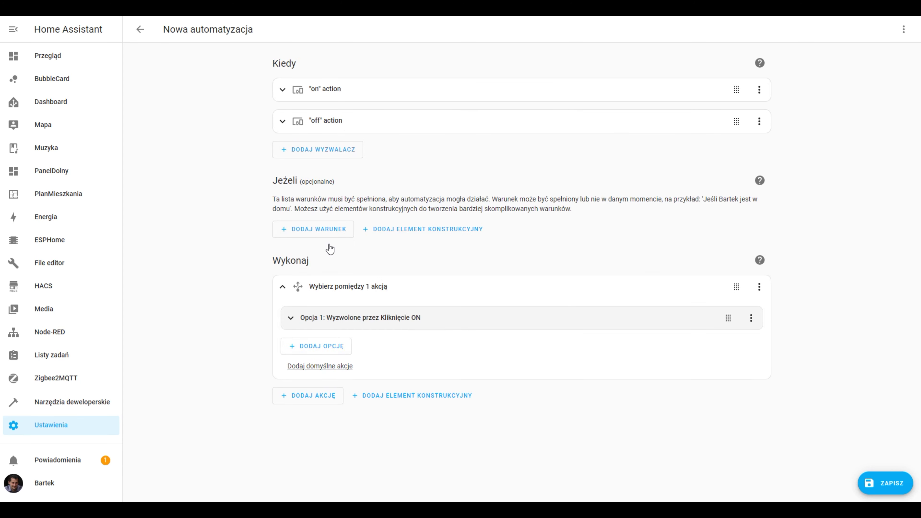
# Add a second option to the choose block with a triggered-by condition (Wyzwolone przez) for Kliknięcie OFF.
pyautogui.click(311, 351)
pyautogui.scroll(-1, 330, 323)
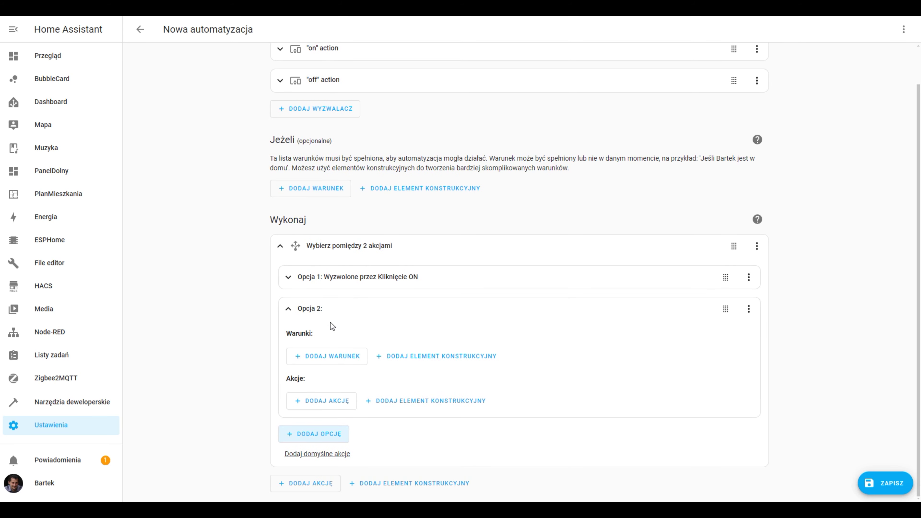
pyautogui.click(339, 357)
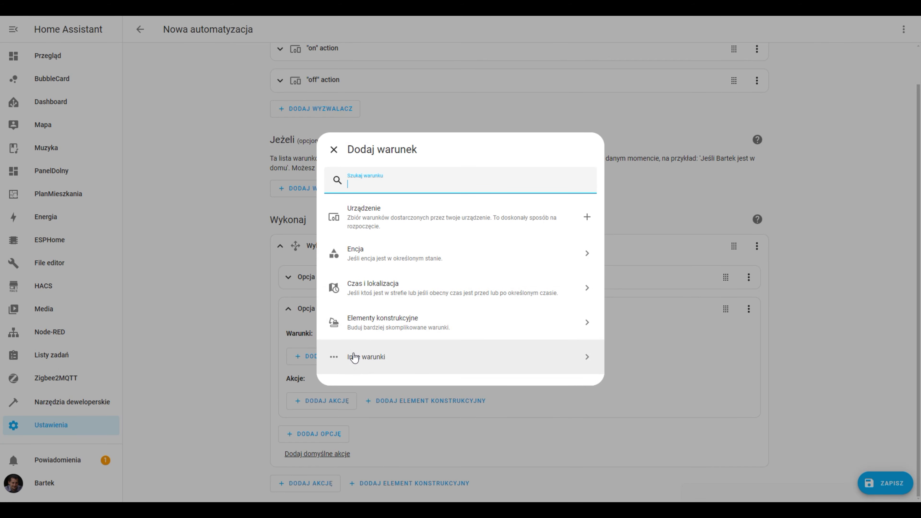
pyautogui.click(354, 356)
pyautogui.click(364, 250)
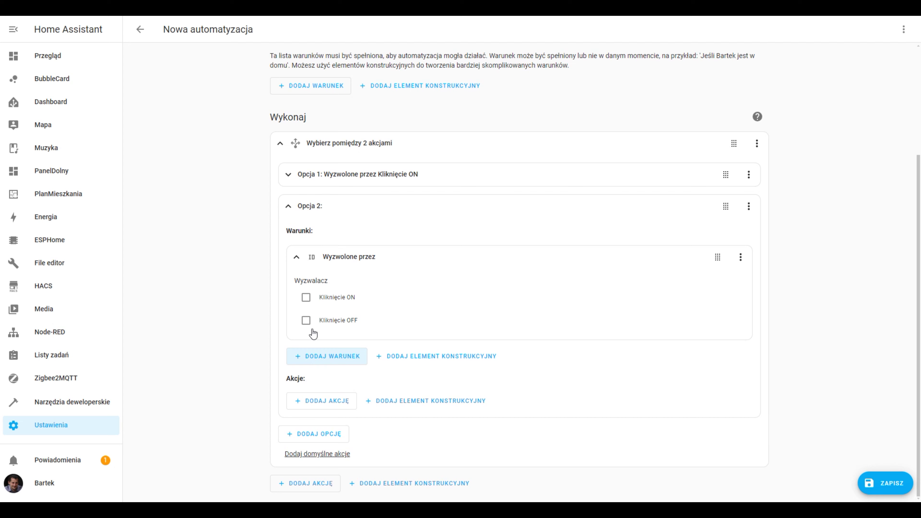
pyautogui.click(306, 321)
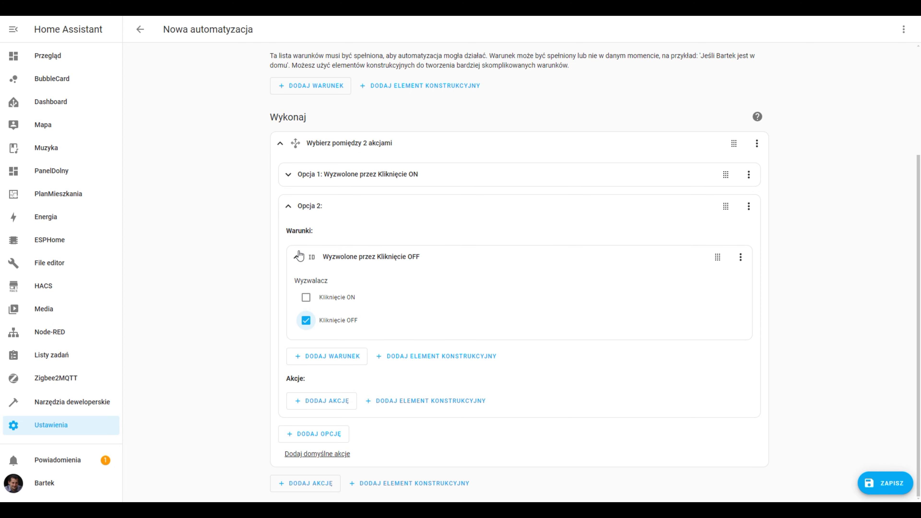
# Add a device action to option 2 that turns off Sypialnia_SwiatloGorne (Wyłącz), and collapse its action and condition.
pyautogui.click(312, 398)
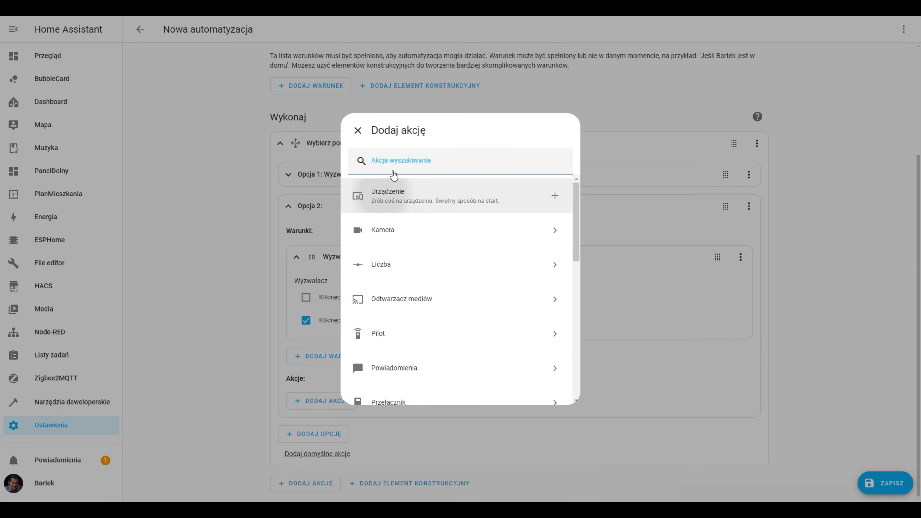
pyautogui.click(394, 179)
pyautogui.click(344, 405)
pyautogui.write('sw')
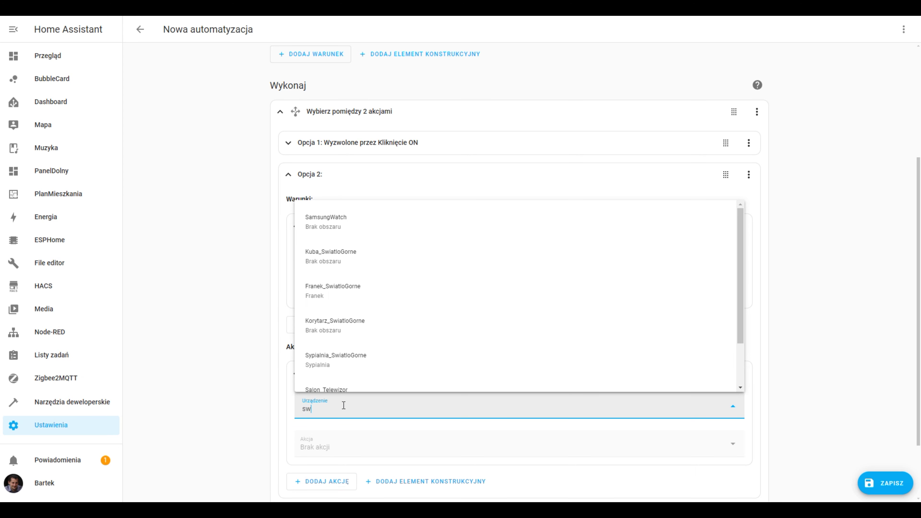
pyautogui.write('ia')
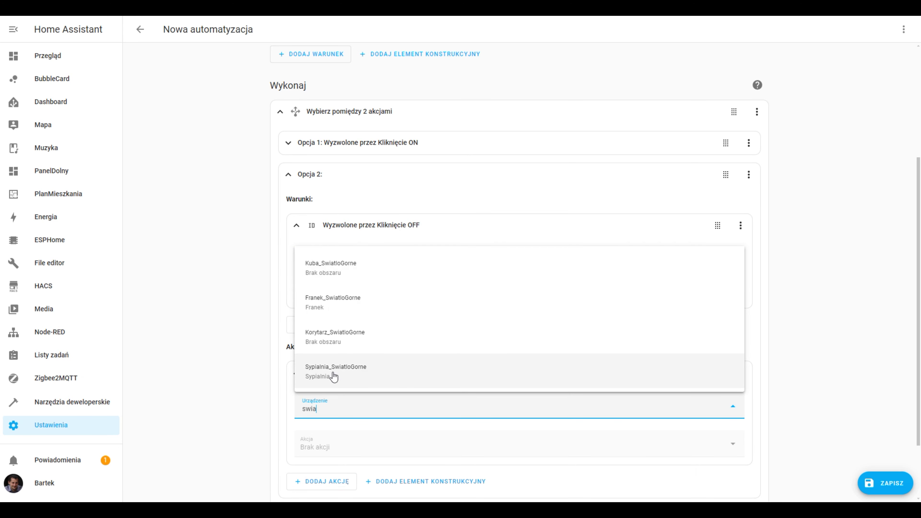
pyautogui.click(333, 376)
pyautogui.scroll(-3, 329, 428)
pyautogui.click(341, 329)
pyautogui.click(296, 225)
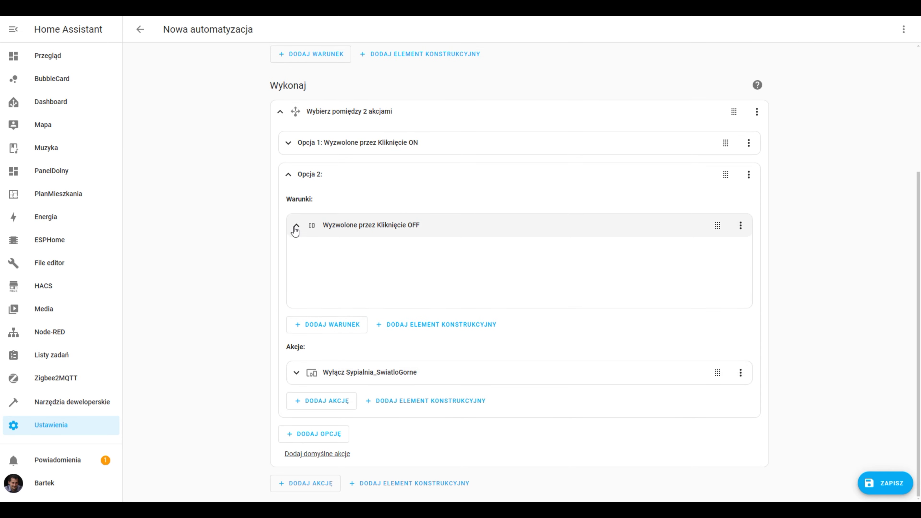
# Review the automation's triggers and choose options, and collapse option 2.
pyautogui.scroll(2, 390, 199)
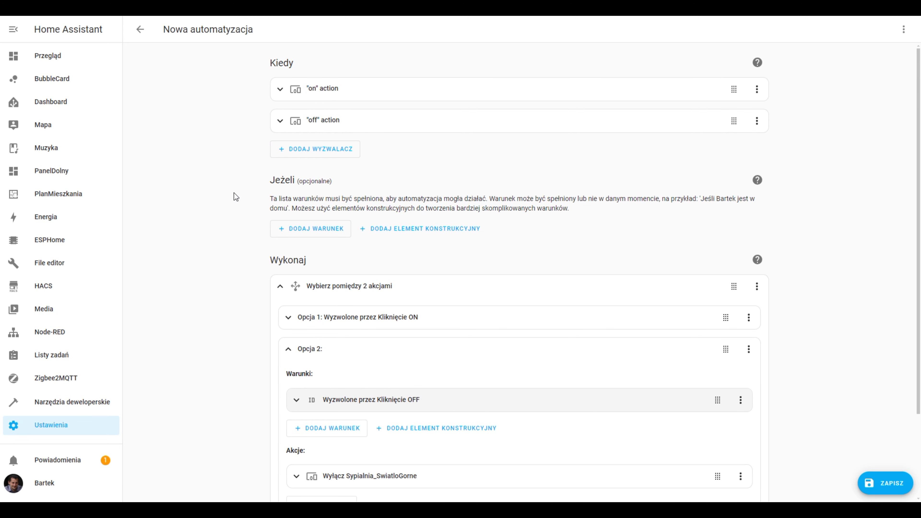
pyautogui.scroll(-3, 328, 222)
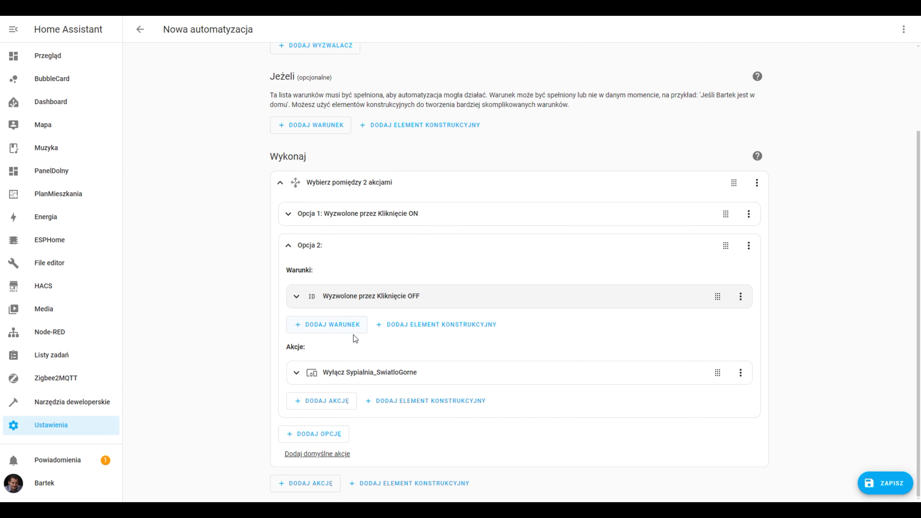
pyautogui.scroll(3, 333, 85)
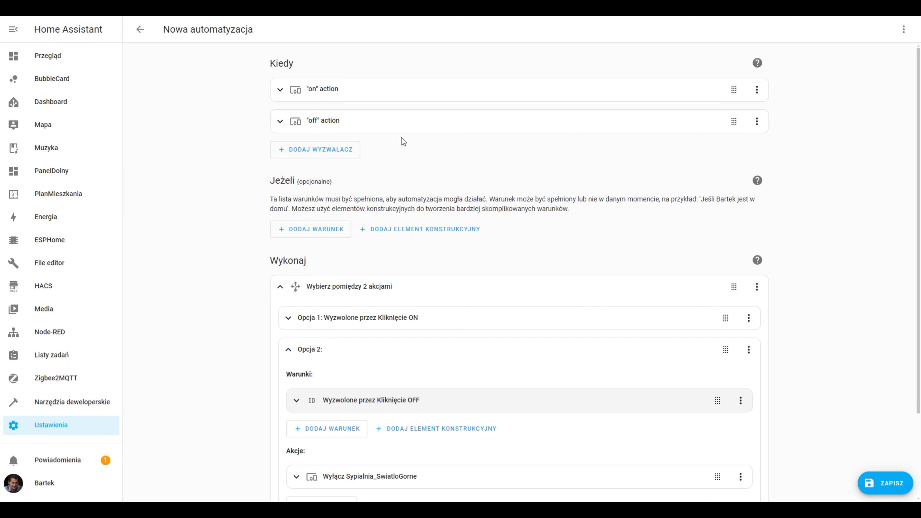
pyautogui.scroll(-1, 329, 286)
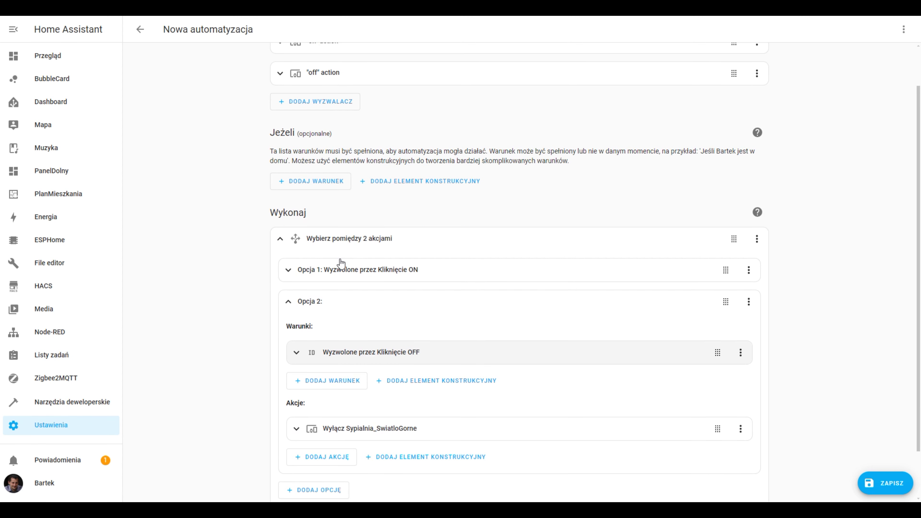
pyautogui.click(309, 301)
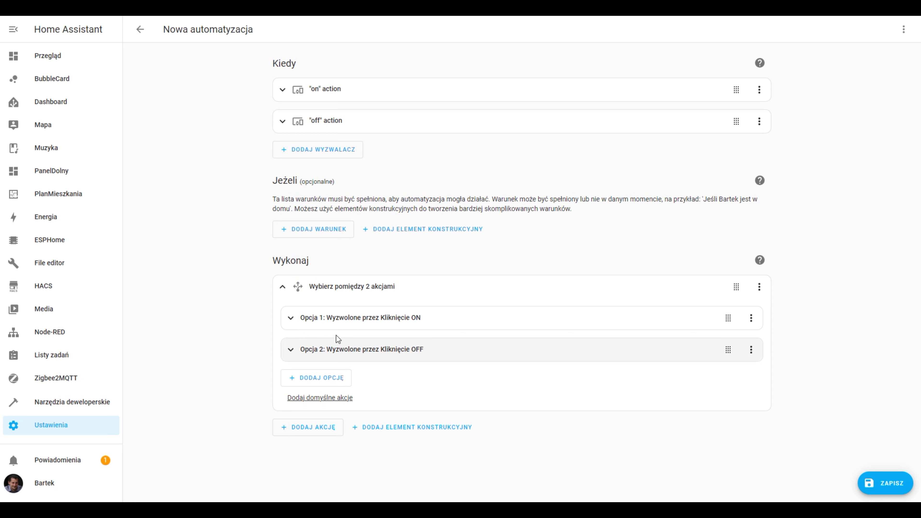
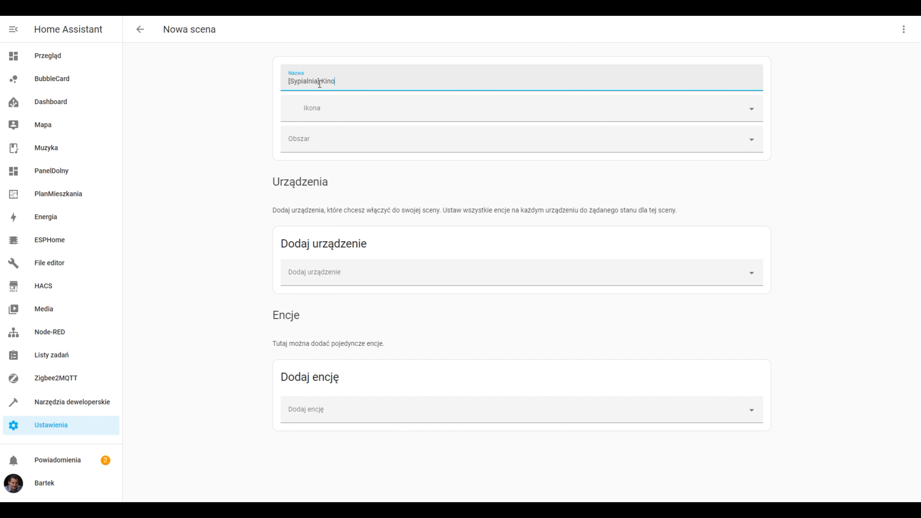
# Give the [Sypialnia] Kino scene the mdi:theater icon and assign it to the Sypialnia area.
pyautogui.click(345, 108)
pyautogui.write('cinem')
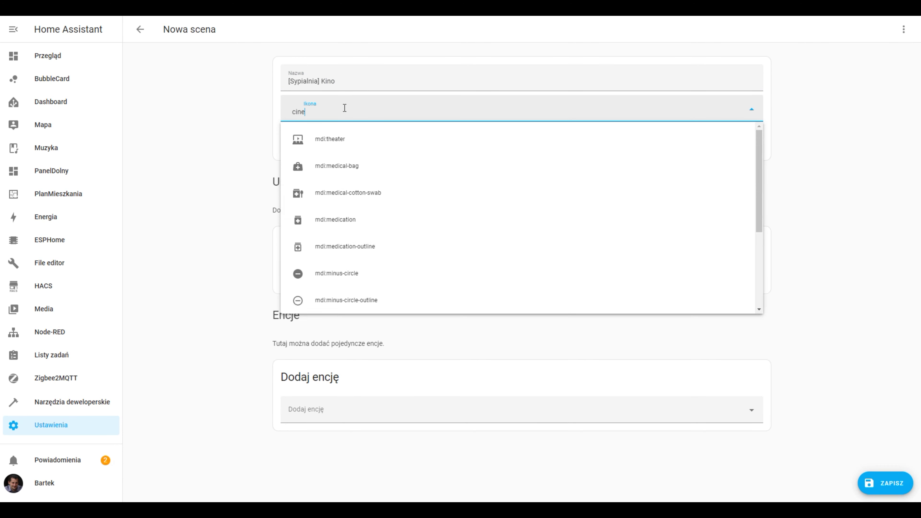
pyautogui.click(315, 145)
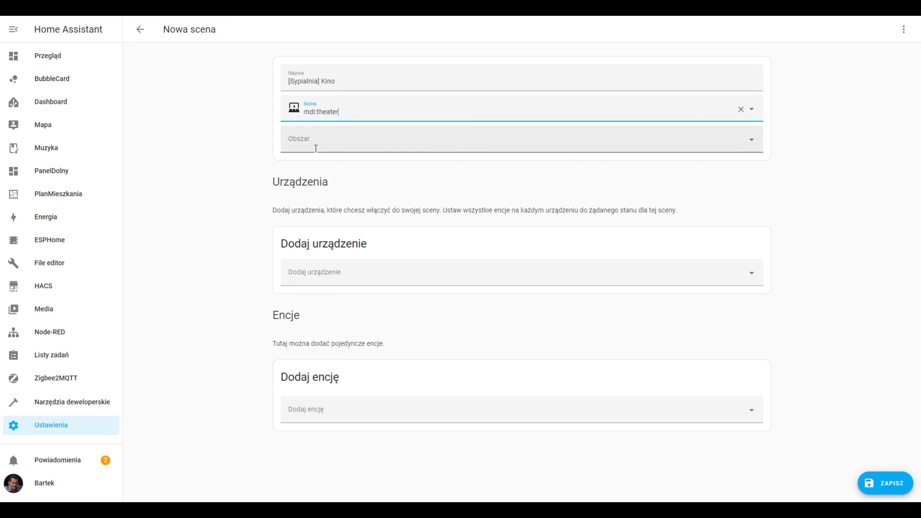
pyautogui.click(324, 145)
pyautogui.write('sy')
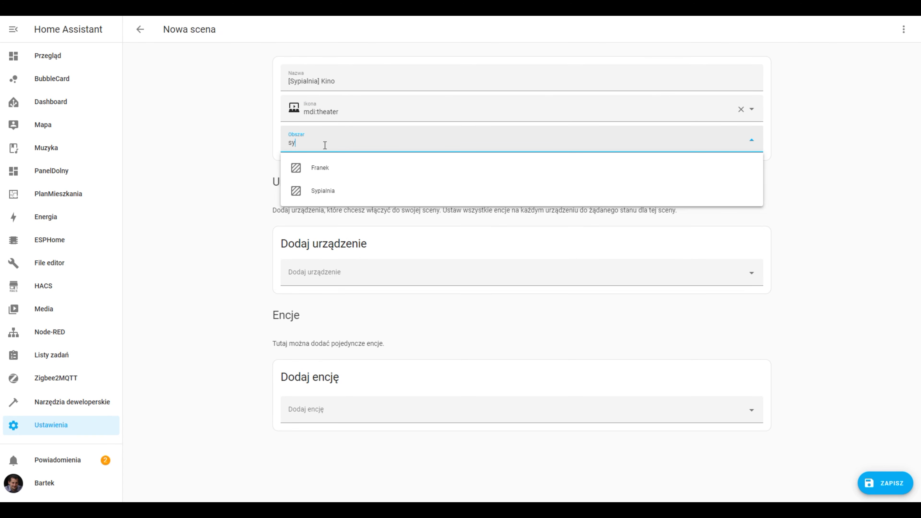
pyautogui.click(329, 189)
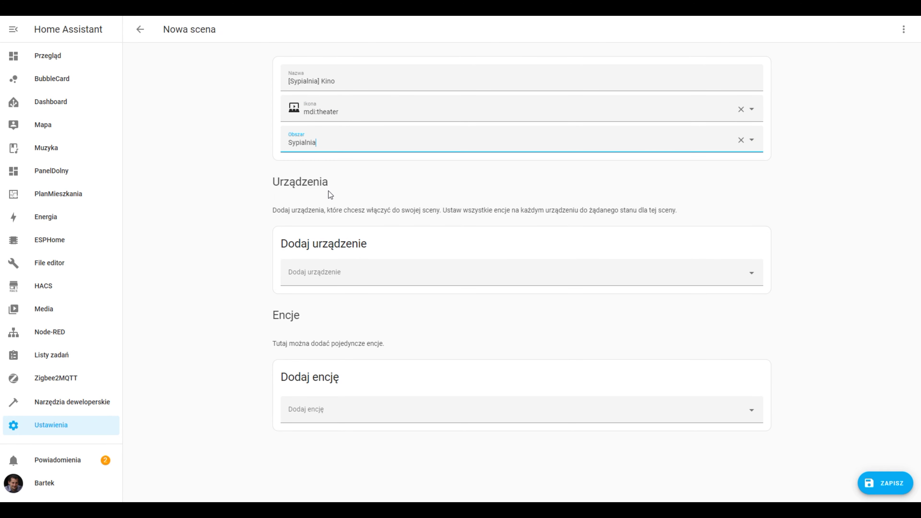
# Add the Curtain 6BC2 device to the scene.
pyautogui.click(350, 272)
pyautogui.scroll(-3, 360, 391)
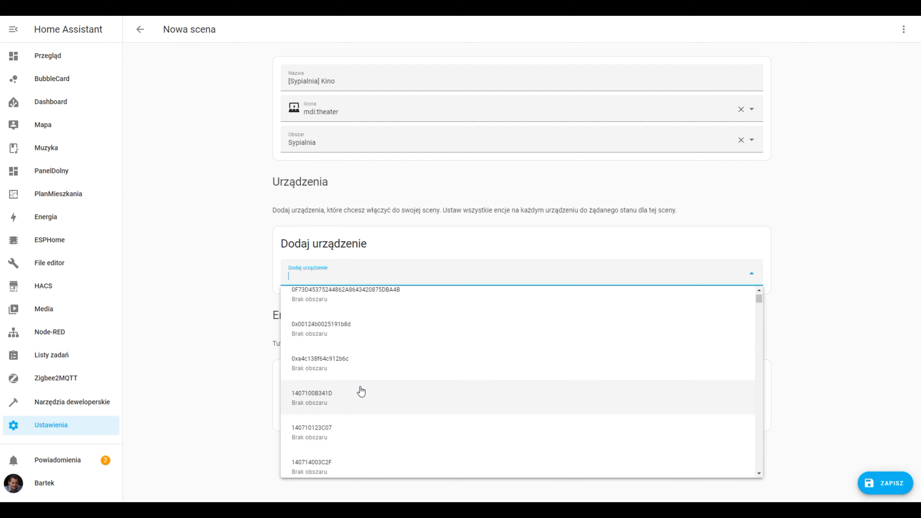
pyautogui.scroll(3, 363, 372)
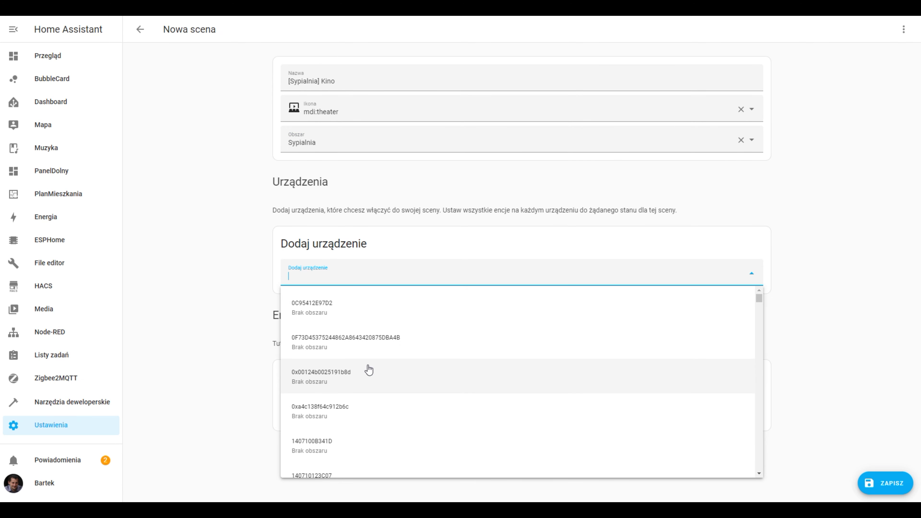
pyautogui.write('Zas')
pyautogui.hotkey('ctrl', 'a')
pyautogui.write('Curt')
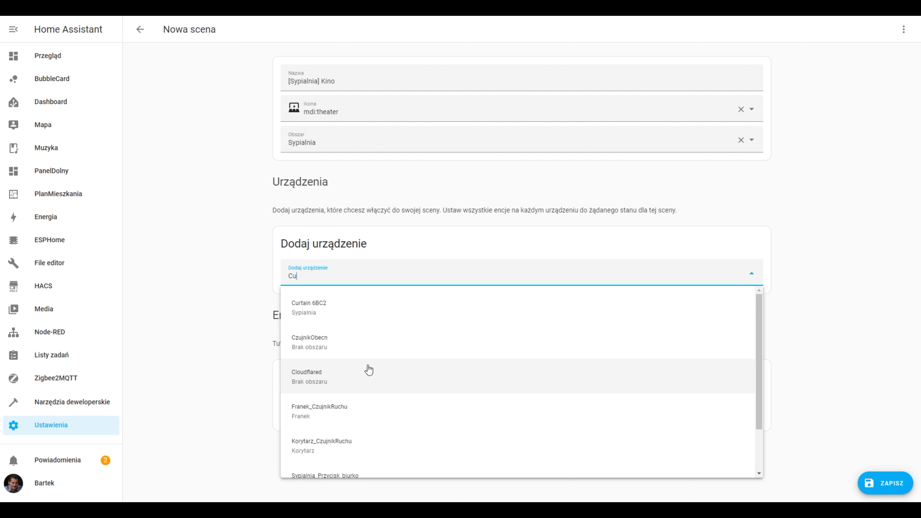
pyautogui.click(309, 308)
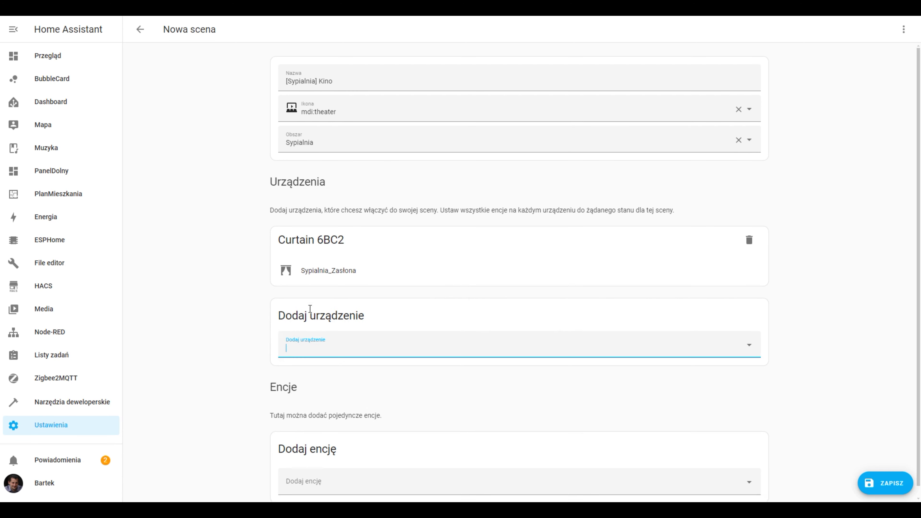
# Add the projector screen entity Sypialnia_EkranRzutnika to the scene.
pyautogui.scroll(-1, 354, 278)
pyautogui.click(319, 477)
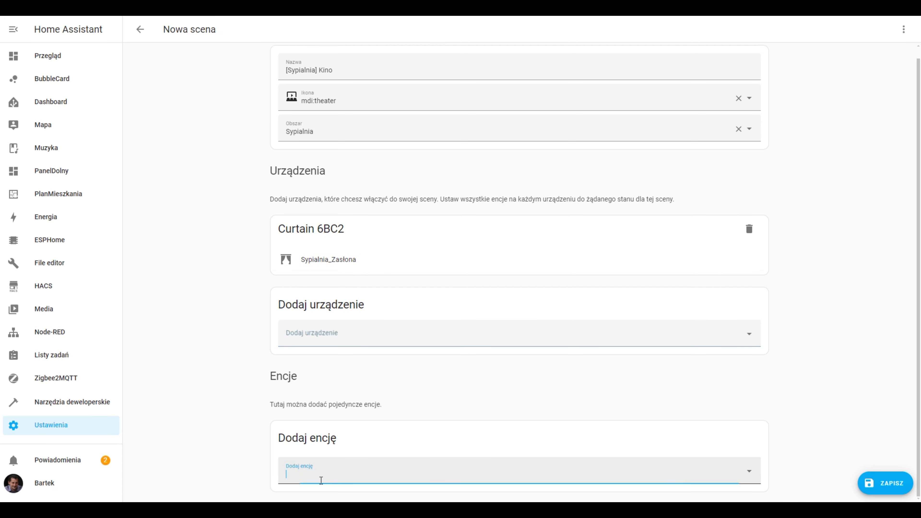
pyautogui.scroll(-3, 327, 399)
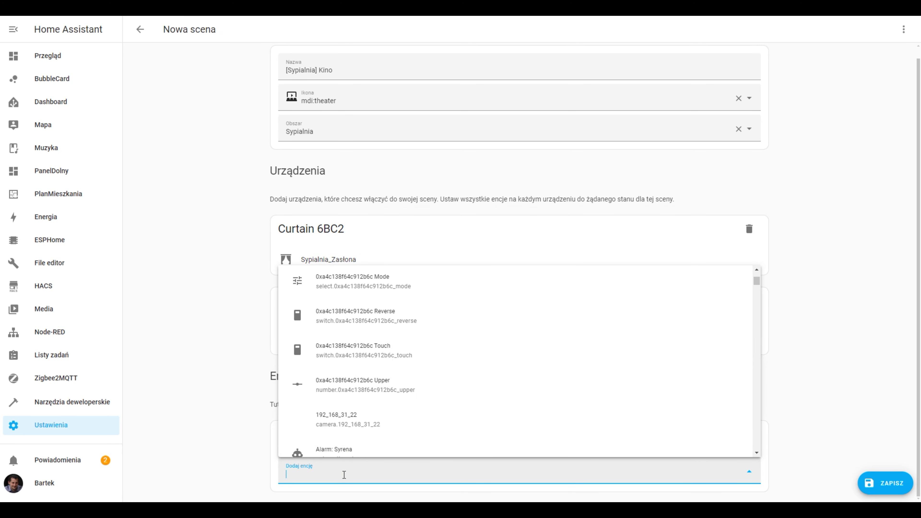
pyautogui.write('Rzutnik')
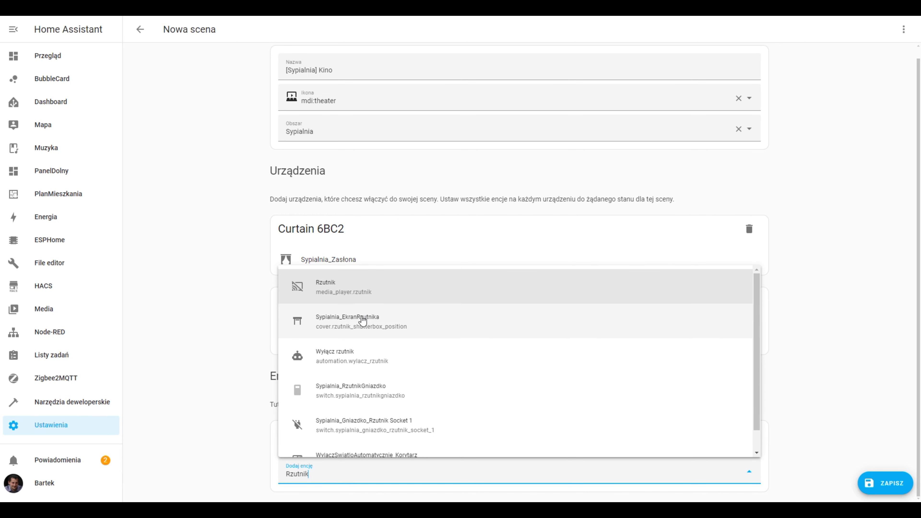
pyautogui.click(362, 324)
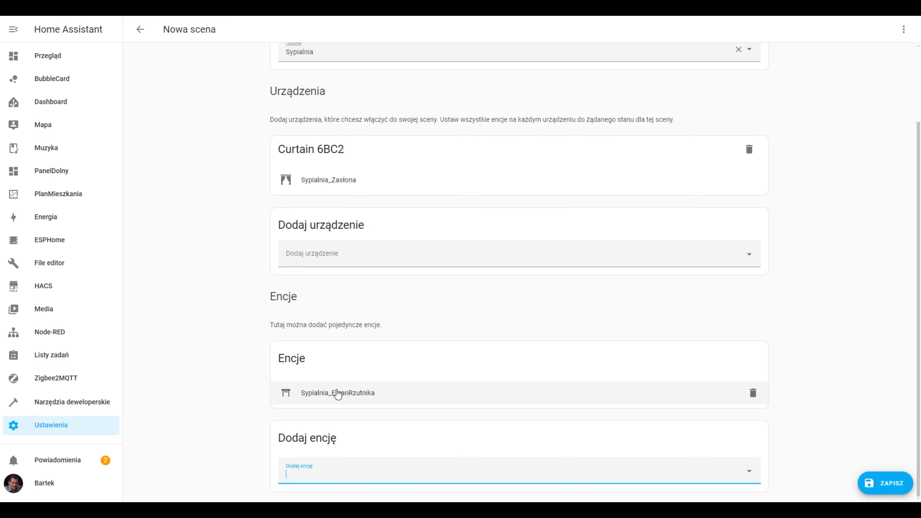
# Add the ceiling light entity Sypialnia_SwiatloGorne to the scene.
pyautogui.write('sypialnia')
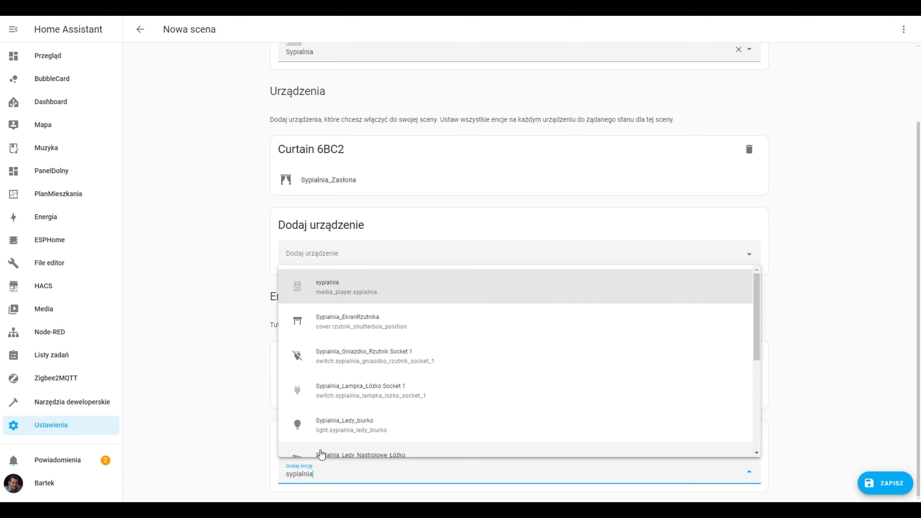
pyautogui.scroll(-2, 381, 383)
pyautogui.scroll(1, 377, 308)
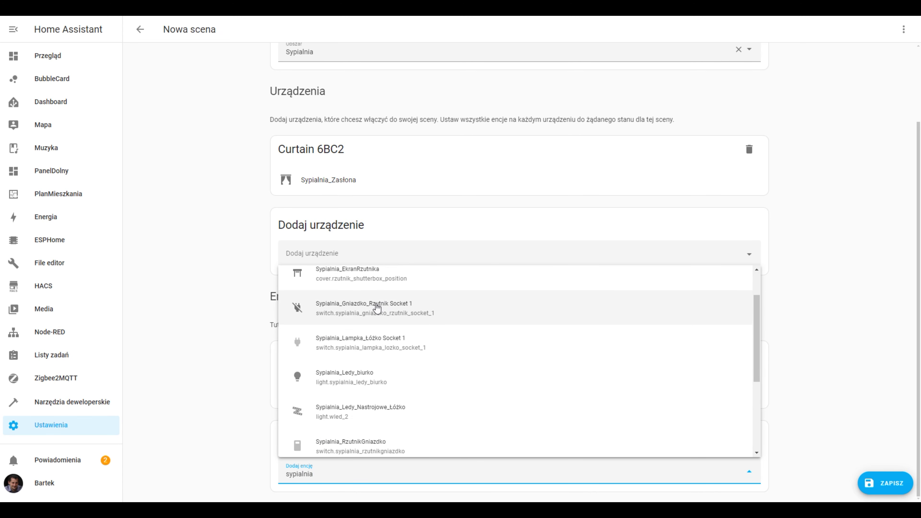
pyautogui.scroll(-2, 370, 415)
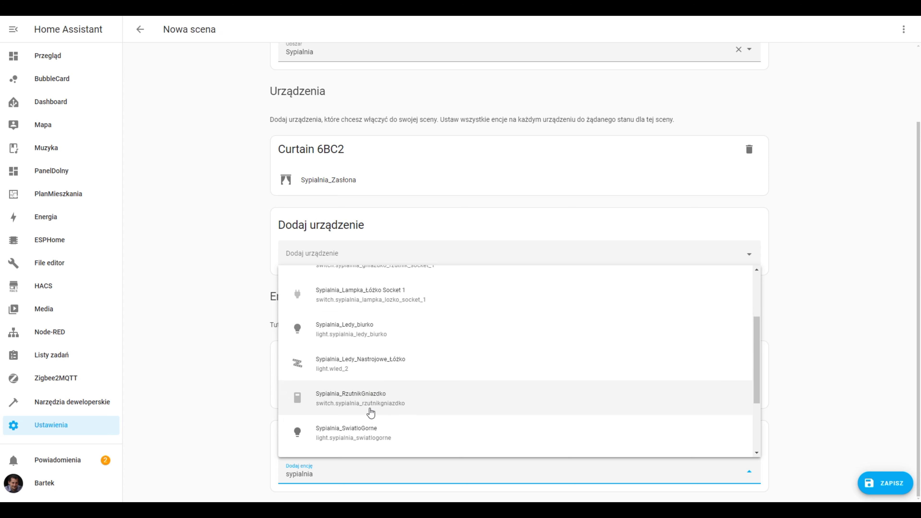
pyautogui.scroll(-2, 362, 417)
pyautogui.click(356, 392)
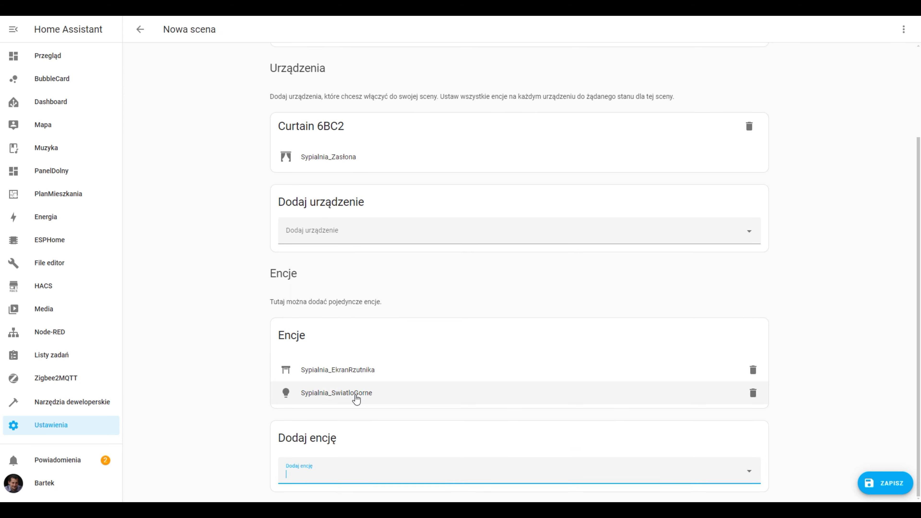
# Set the Sypialnia_Zasłona curtain to fully closed for the scene and leave its controls.
pyautogui.click(366, 157)
pyautogui.moveTo(467, 197); pyautogui.dragTo(470, 284)
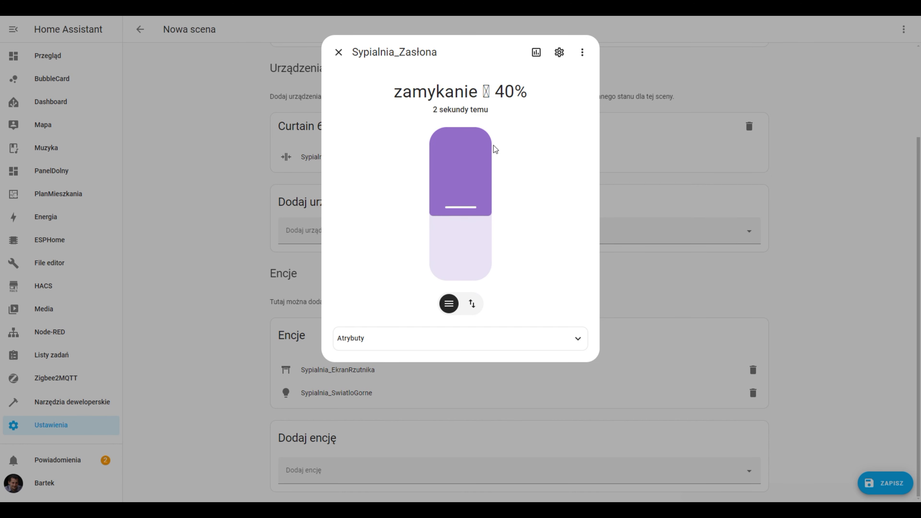
pyautogui.click(338, 52)
# Lower the Sypialnia_EkranRzutnika projector screen for the scene and leave its controls.
pyautogui.click(323, 373)
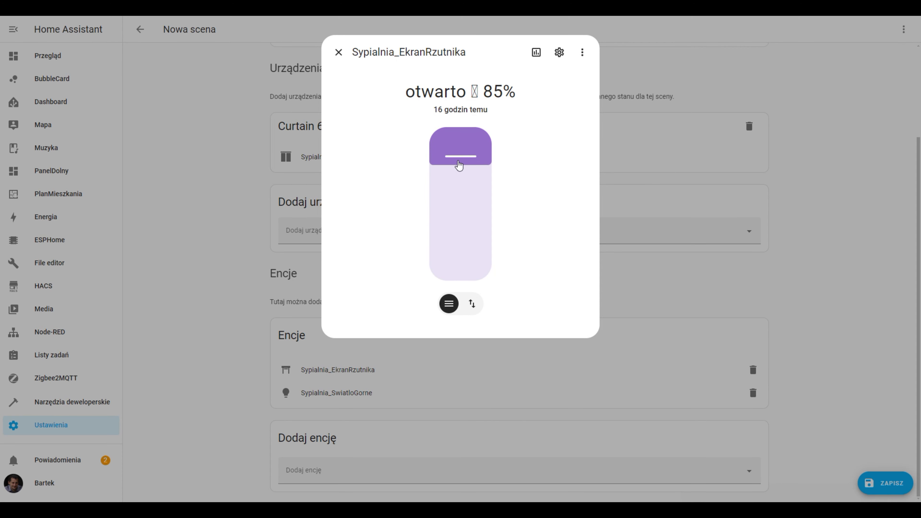
pyautogui.moveTo(458, 165); pyautogui.dragTo(456, 273)
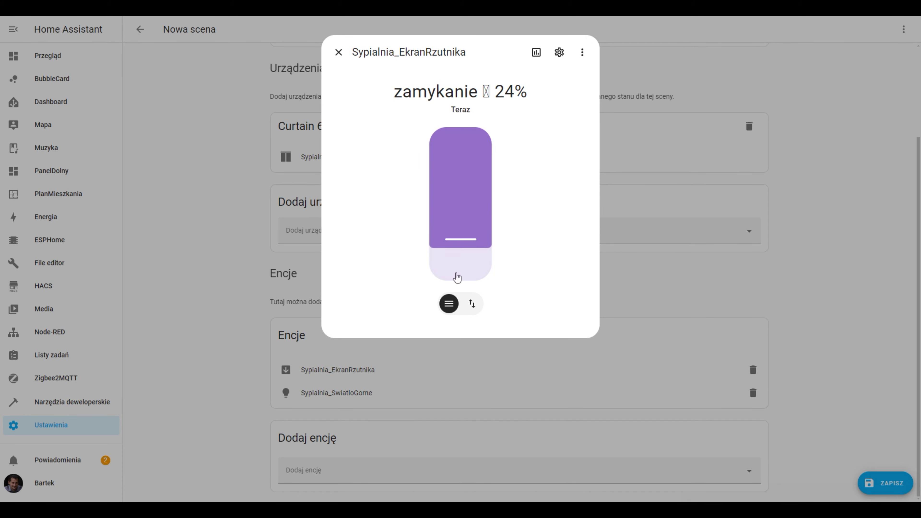
pyautogui.click(339, 52)
# Check the Sypialnia_SwiatloGorne light's controls, save the [Sypialnia] Kino scene and return to the scene list.
pyautogui.click(337, 392)
pyautogui.click(629, 357)
pyautogui.scroll(3, 629, 358)
pyautogui.hotkey('ctrl', 's')
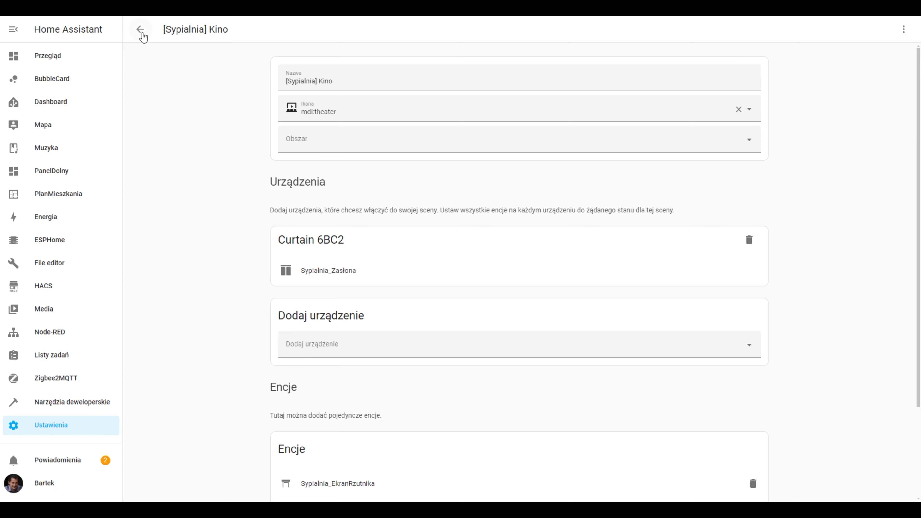
pyautogui.click(140, 29)
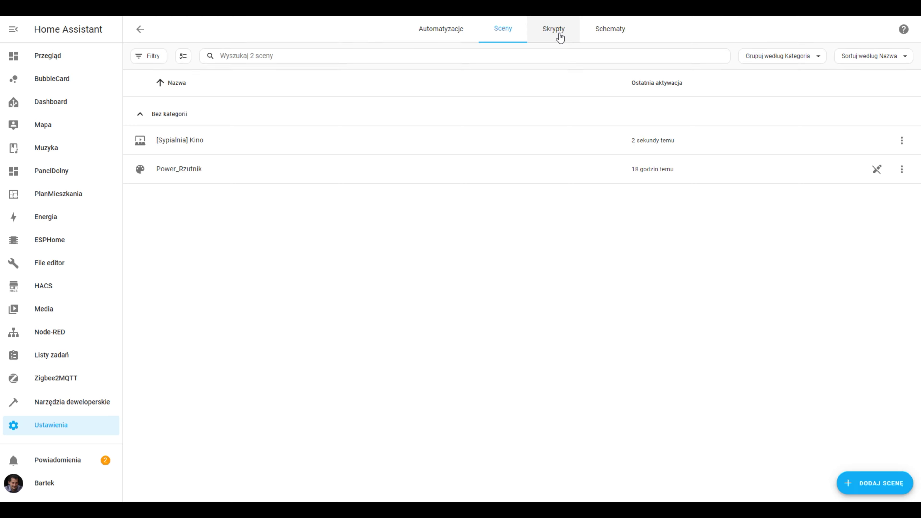
# Create a new script from scratch and name it "[Sypialnia] Kino skrypt".
pyautogui.click(557, 35)
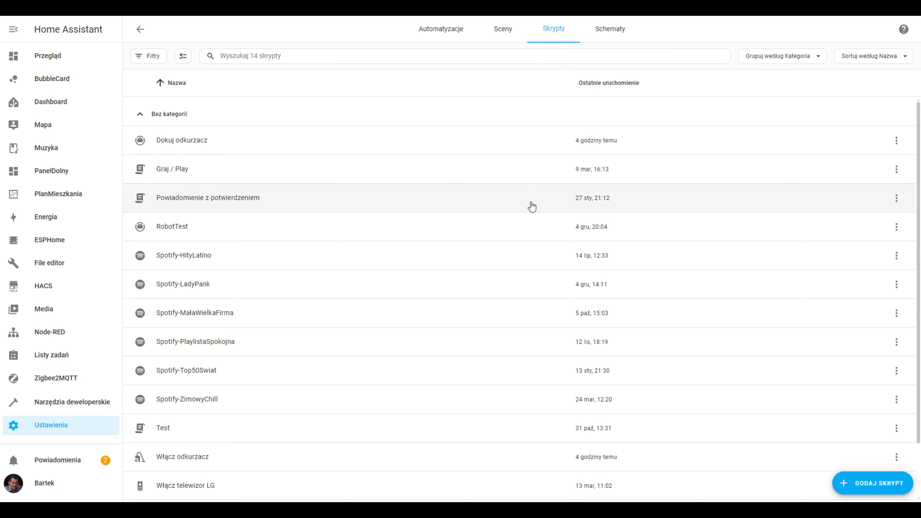
pyautogui.click(877, 484)
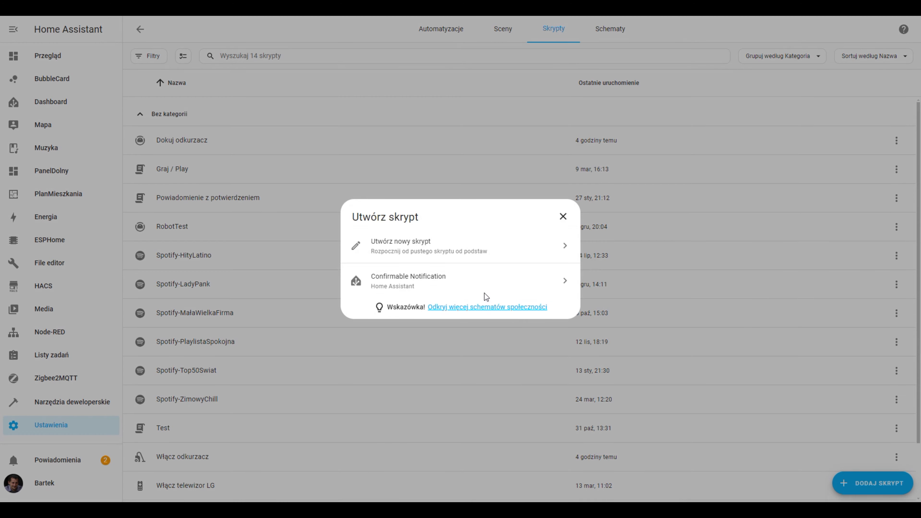
pyautogui.click(432, 253)
pyautogui.click(325, 82)
pyautogui.tripleClick(332, 83)
pyautogui.write('[Sypialnia]')
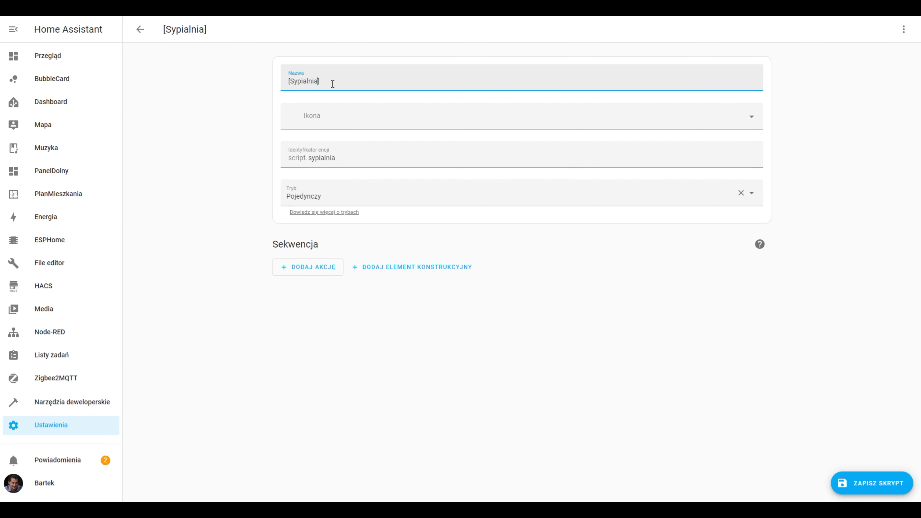
pyautogui.write(' Kino skrypt')
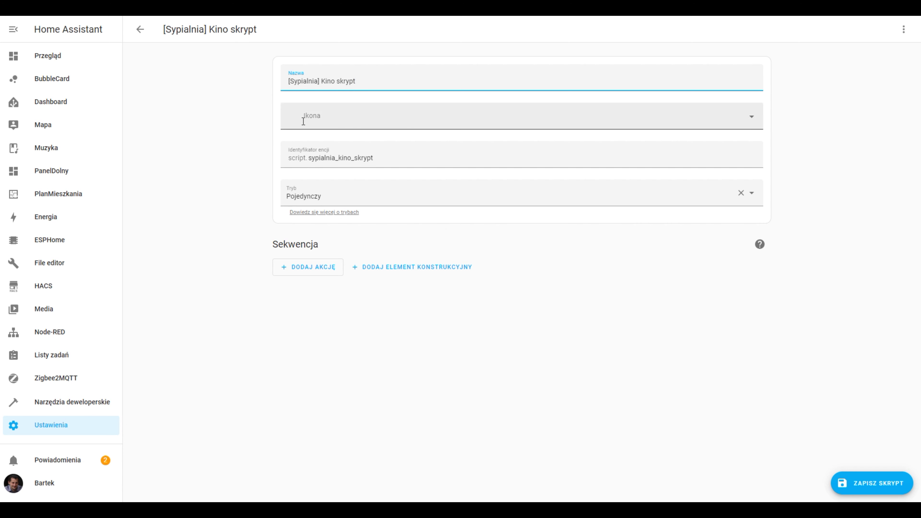
# Give the script the mdi:theater icon and set its mode to Kolejkowanie.
pyautogui.click(334, 120)
pyautogui.write('Cinem')
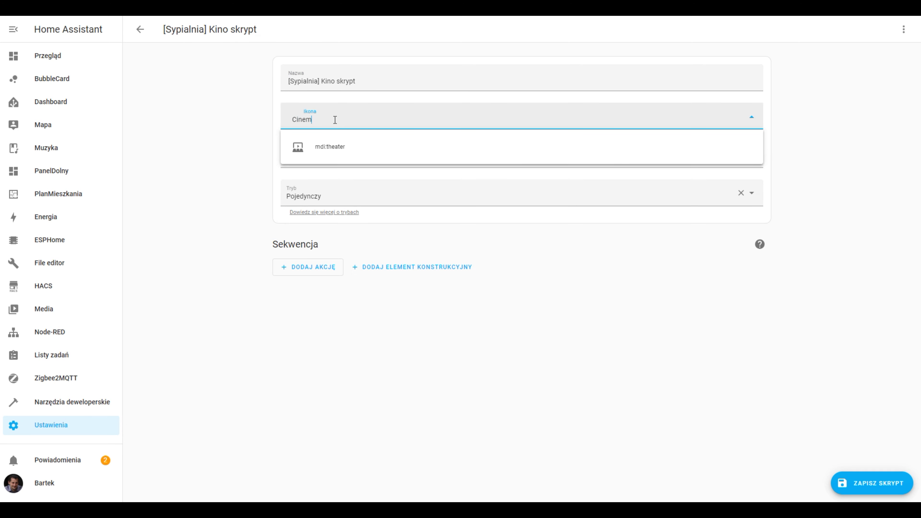
pyautogui.write('a')
pyautogui.click(337, 148)
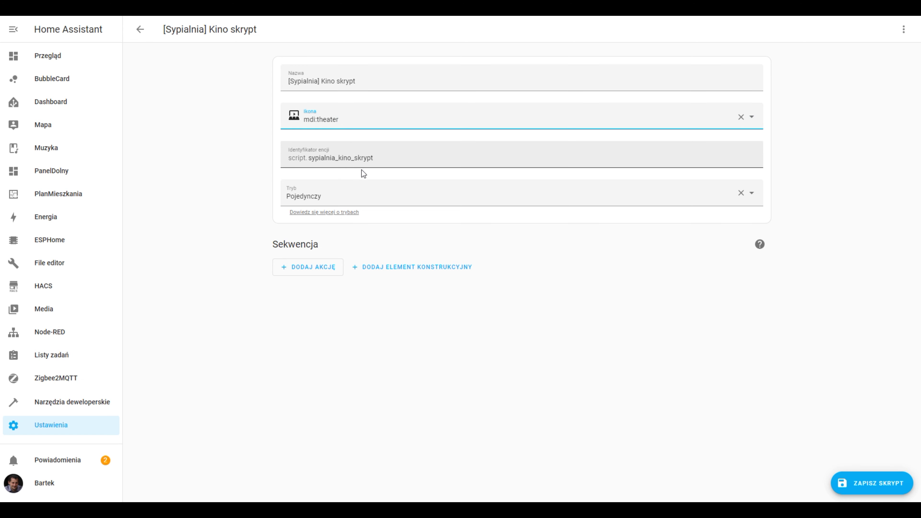
pyautogui.click(359, 199)
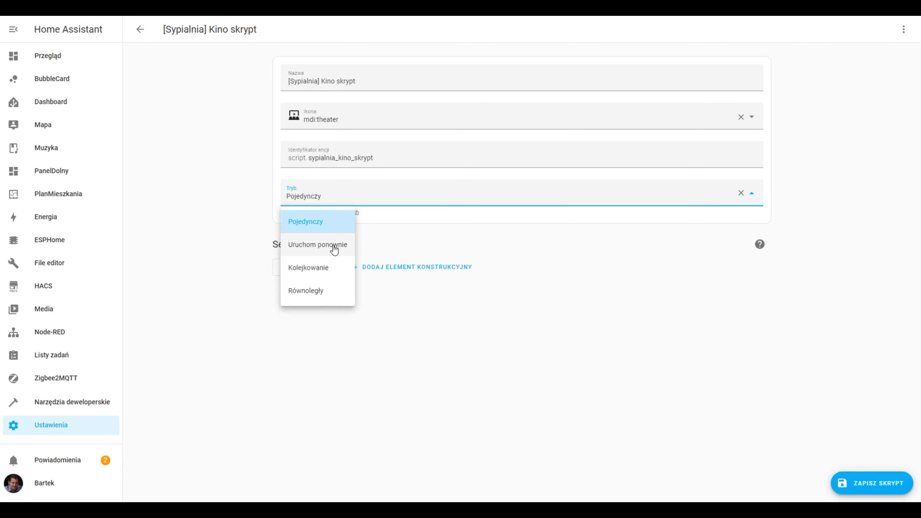
pyautogui.click(319, 270)
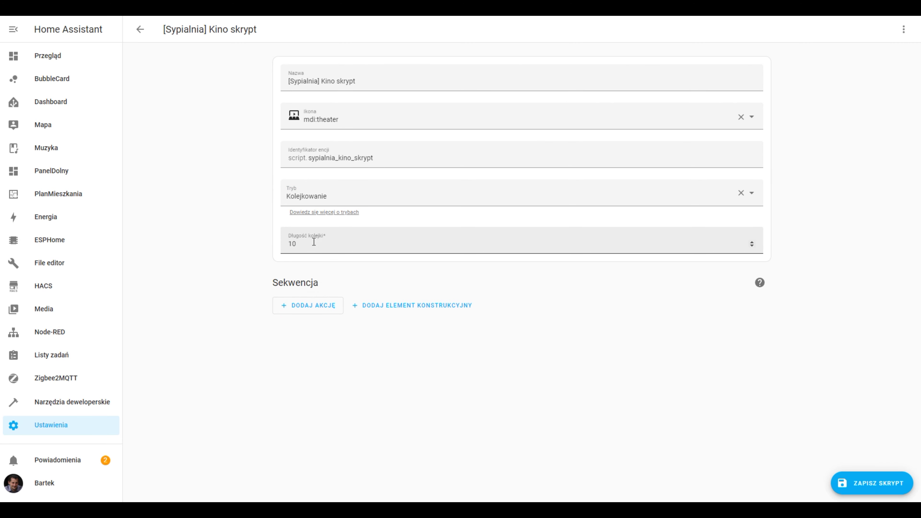
# Add a device action to the script's sequence and open its device selection.
pyautogui.click(315, 305)
pyautogui.click(401, 201)
pyautogui.click(360, 338)
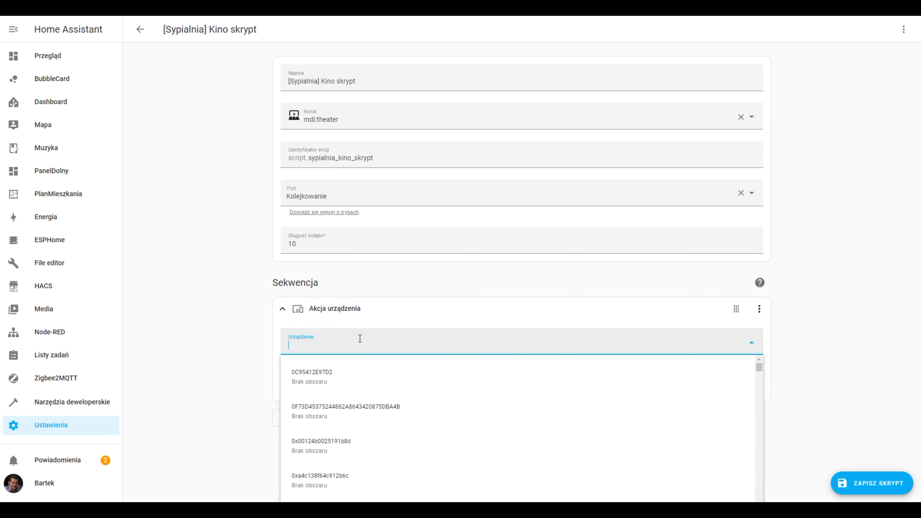
pyautogui.write('Sypialnia')
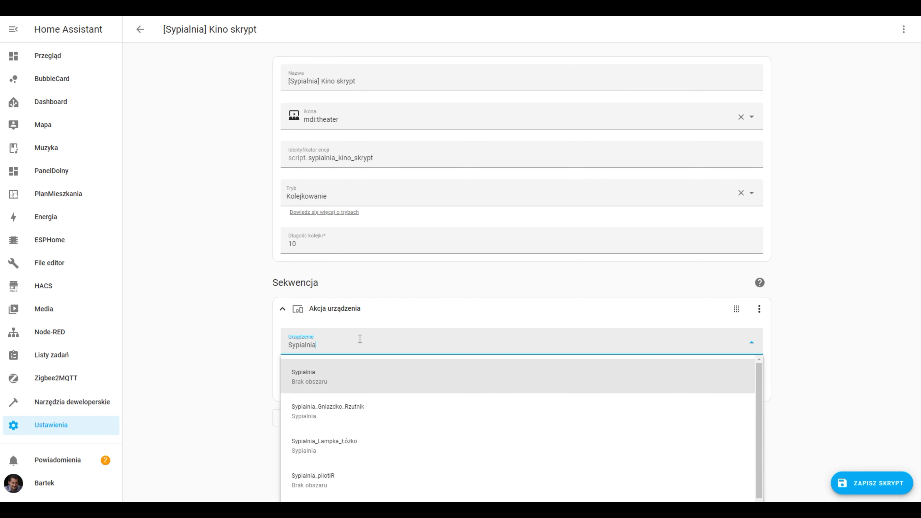
pyautogui.scroll(-1, 355, 445)
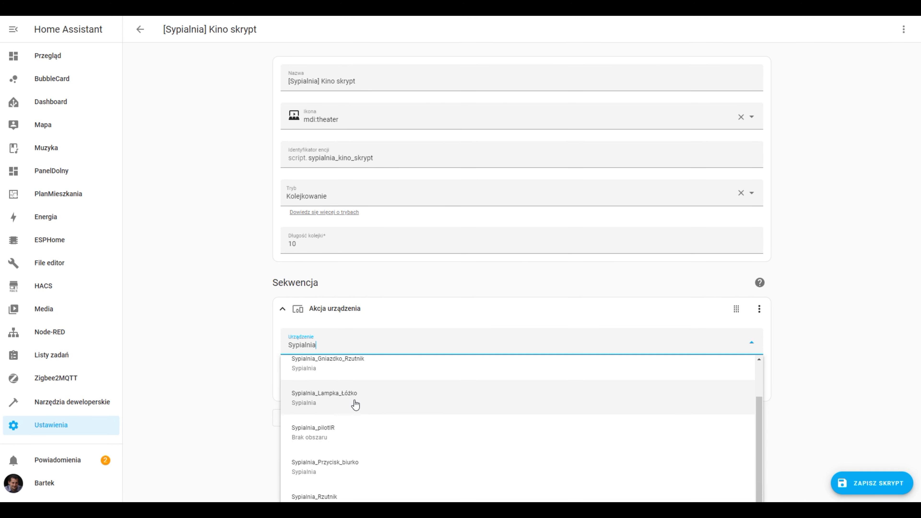
pyautogui.scroll(-1, 355, 413)
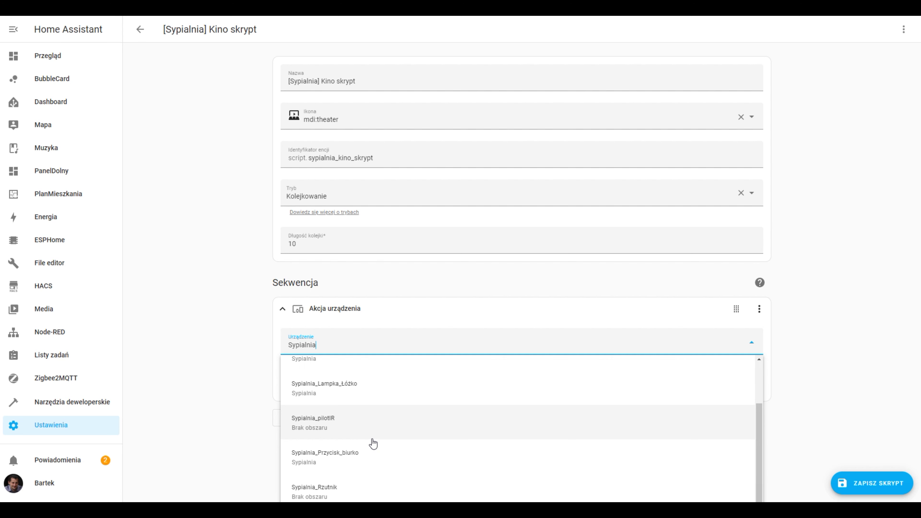
pyautogui.scroll(2, 372, 442)
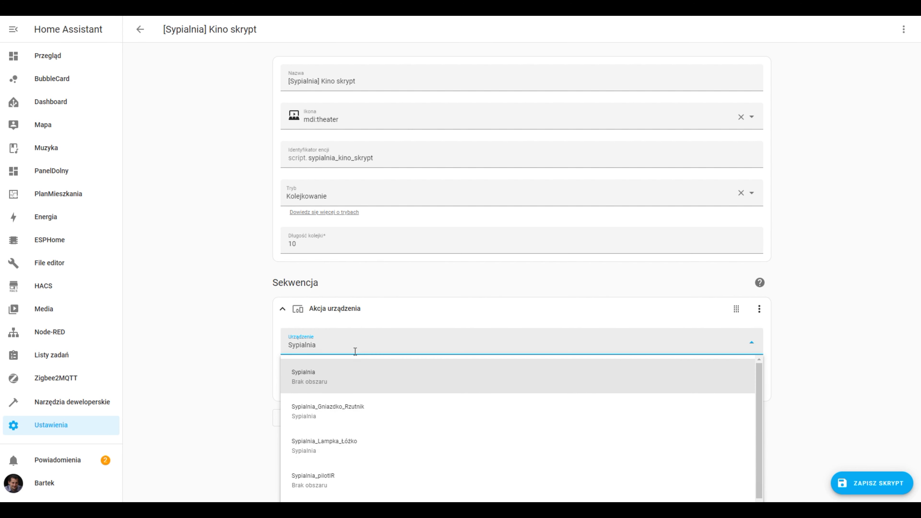
pyautogui.hotkey('ctrl', 'a')
pyautogui.write('zas')
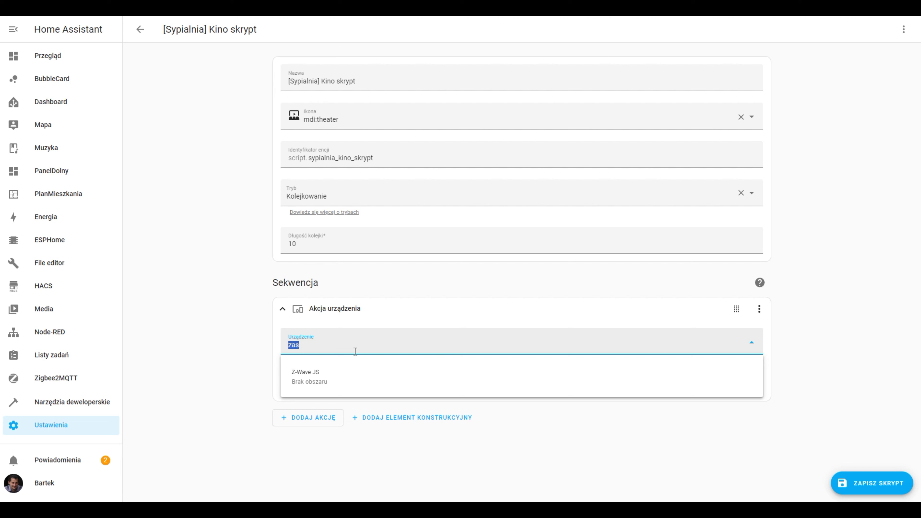
pyautogui.write('z')
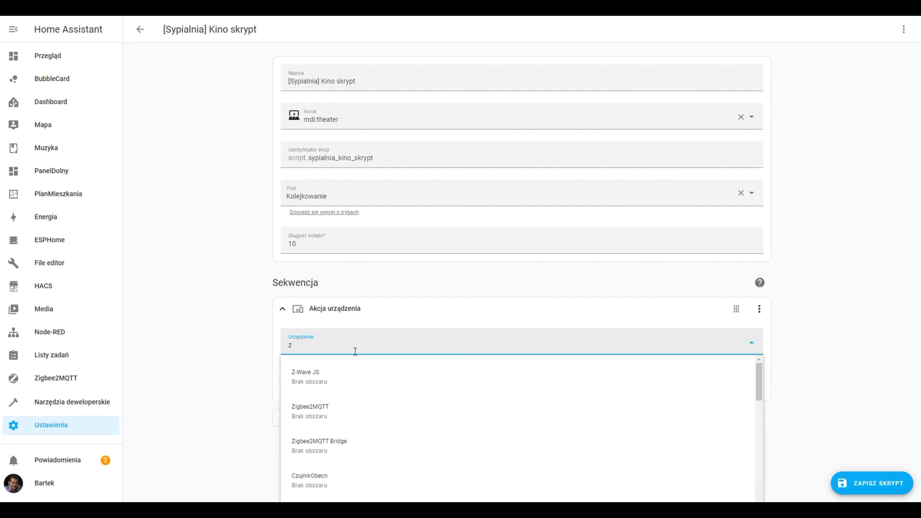
pyautogui.press('BackSpace')
# Choose the Curtain 6BC2 device for the action and set it to zamknij Sypialnia_Zasłona.
pyautogui.write('curt')
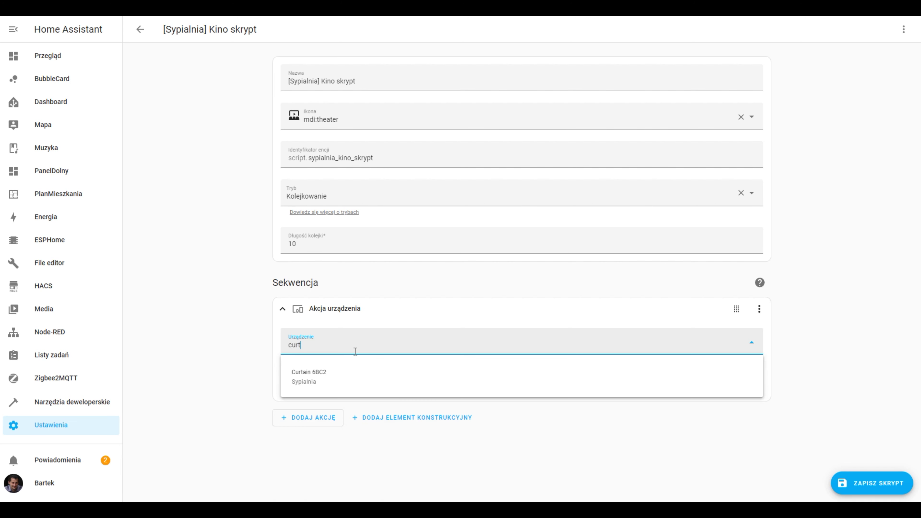
pyautogui.click(332, 370)
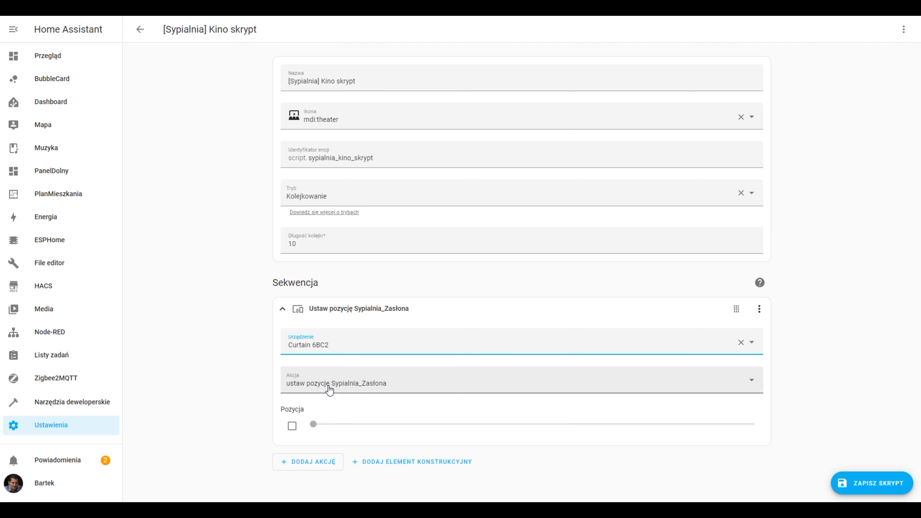
pyautogui.click(329, 388)
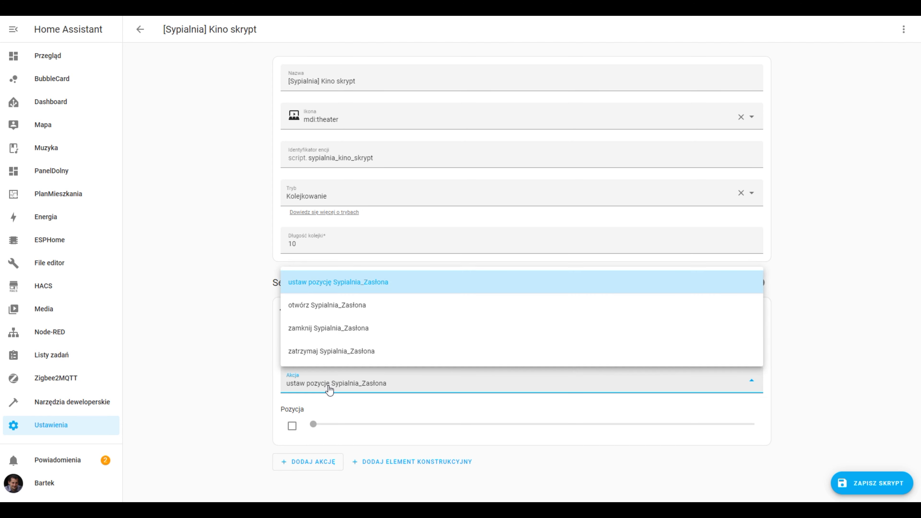
pyautogui.click(340, 328)
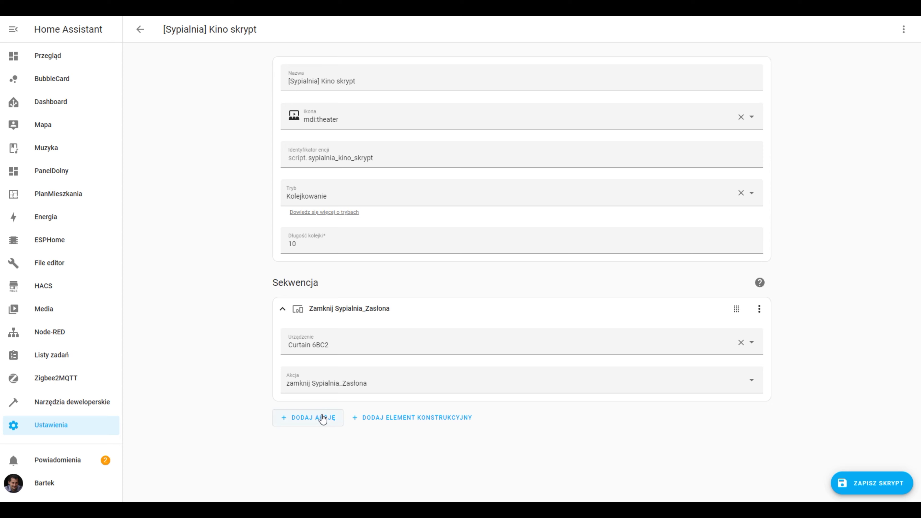
# Add a second device action that turns off the Sypialnia_SwiatloGorne ceiling light.
pyautogui.click(323, 419)
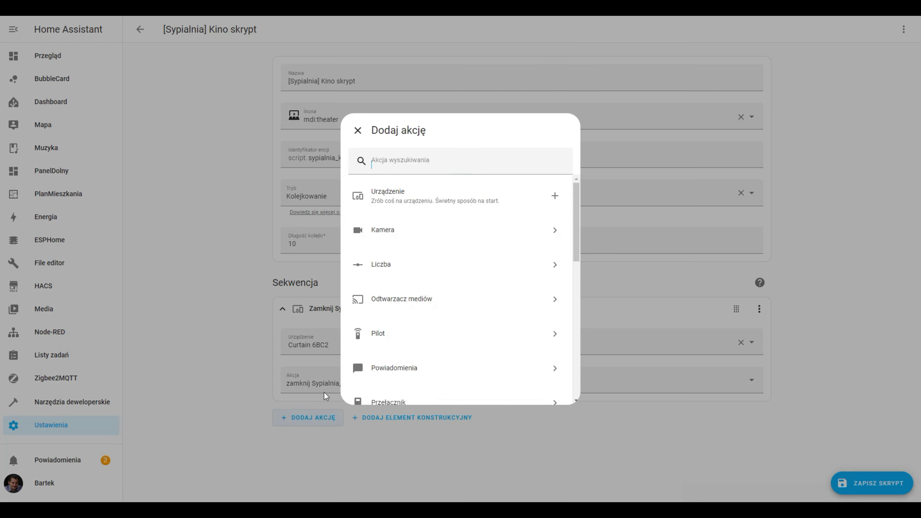
pyautogui.click(392, 188)
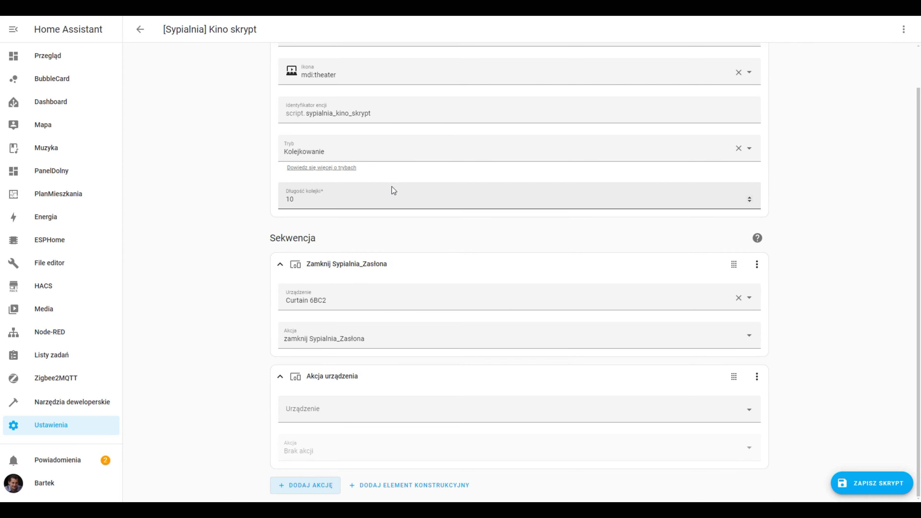
pyautogui.click(308, 410)
pyautogui.write('Sypialnia')
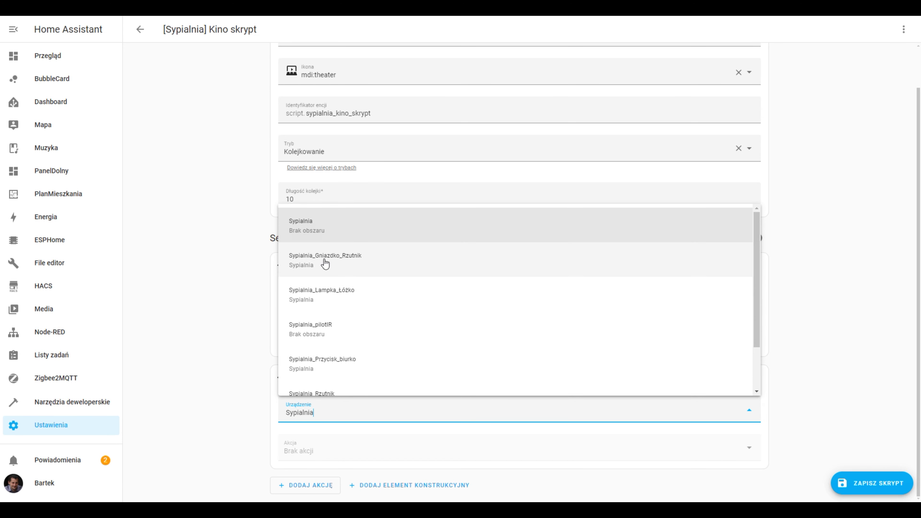
pyautogui.scroll(-2, 356, 343)
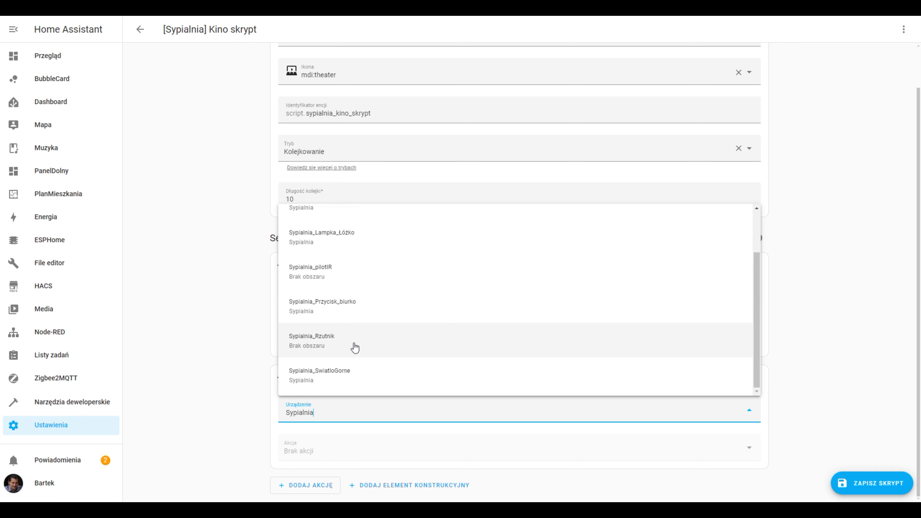
pyautogui.click(349, 372)
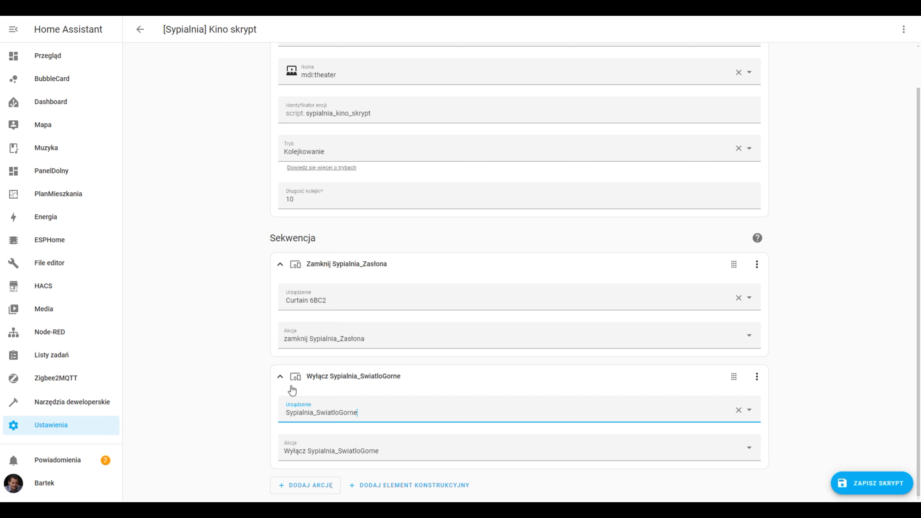
# Browse the Roleta cover actions offered for the script's sequence and return to the action categories.
pyautogui.click(308, 487)
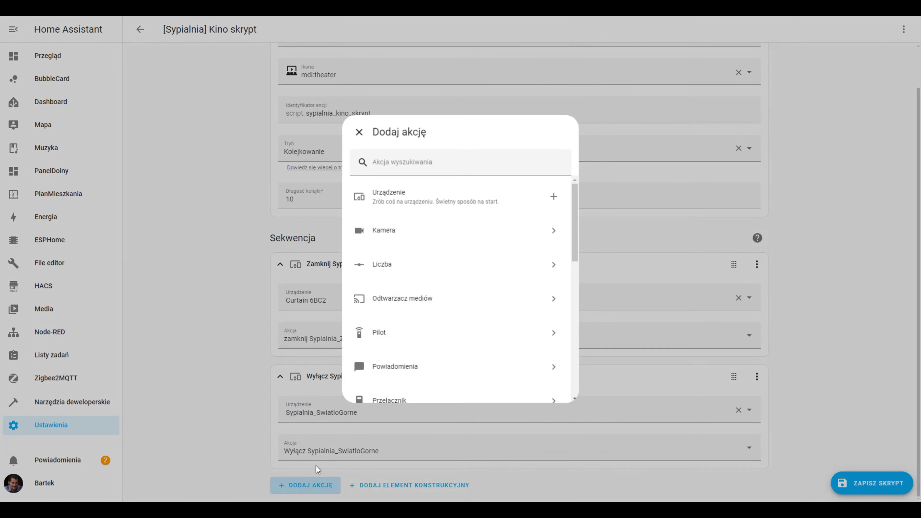
pyautogui.scroll(-3, 397, 341)
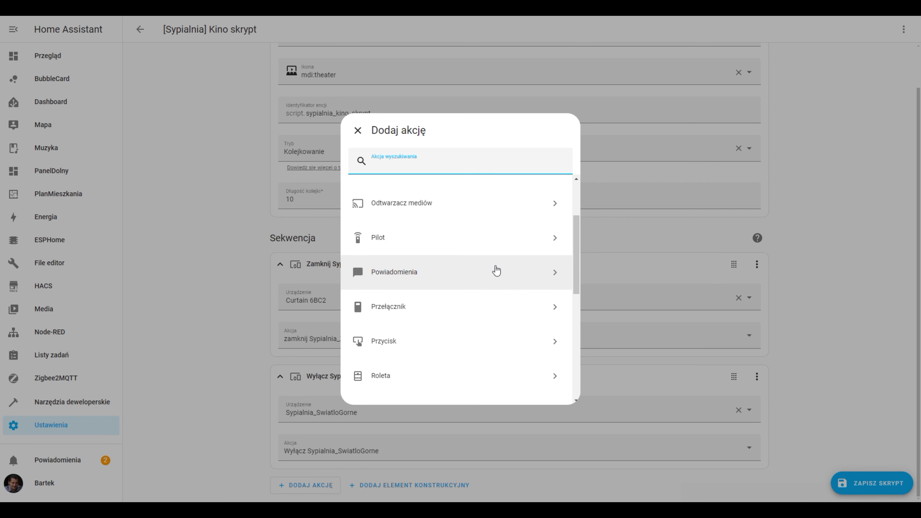
pyautogui.click(401, 380)
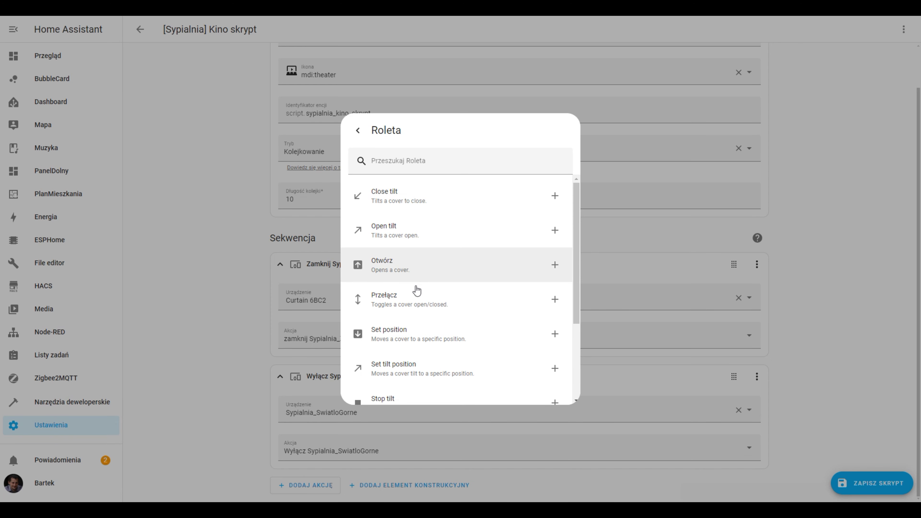
pyautogui.scroll(-3, 419, 326)
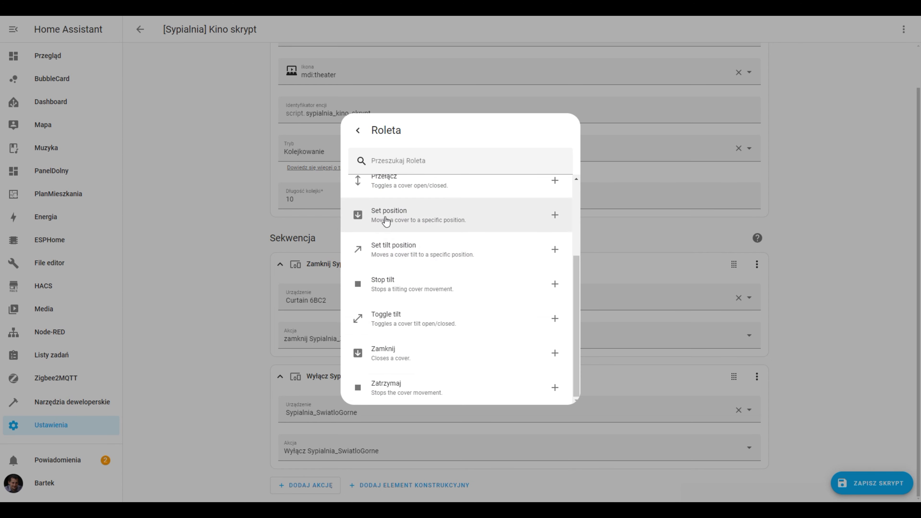
pyautogui.click(357, 130)
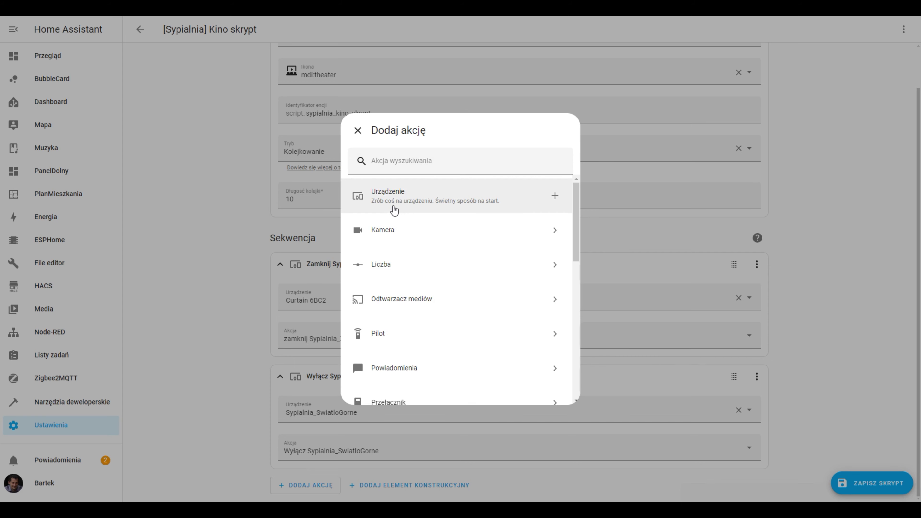
# Try to find the projector screen for a third device action, searching the devices for ekran and rzutnik.
pyautogui.click(394, 210)
pyautogui.click(310, 411)
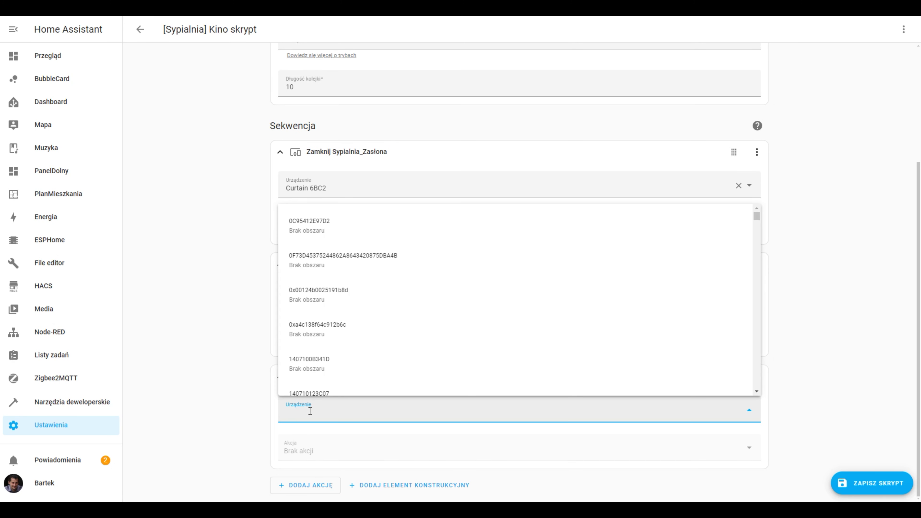
pyautogui.write('ekran')
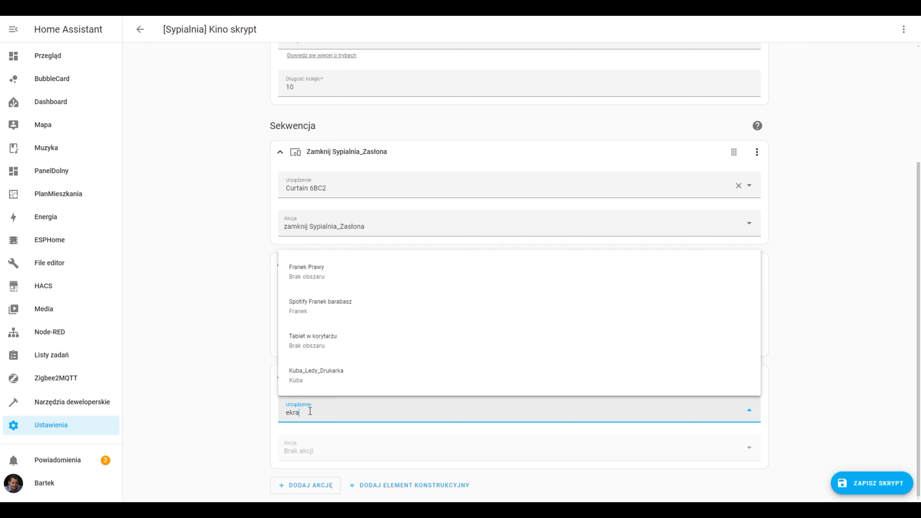
pyautogui.doubleClick(310, 412)
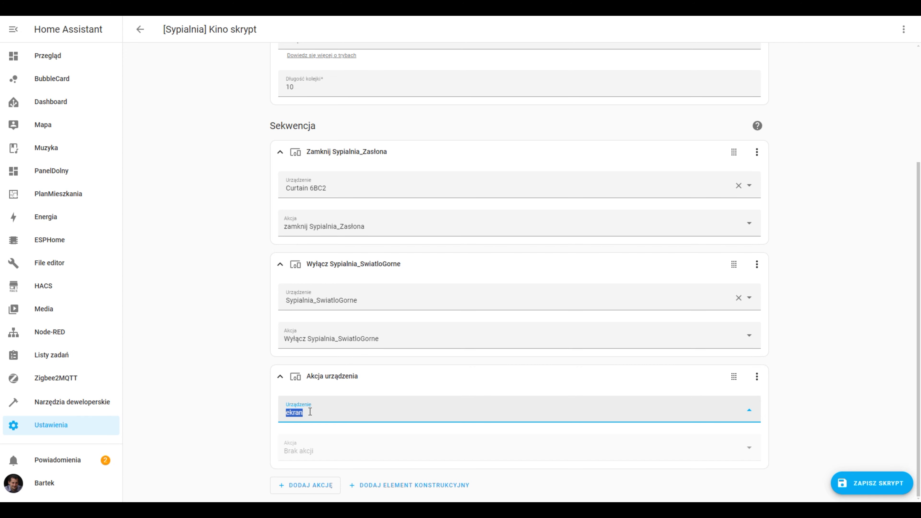
pyautogui.write('rzutnik')
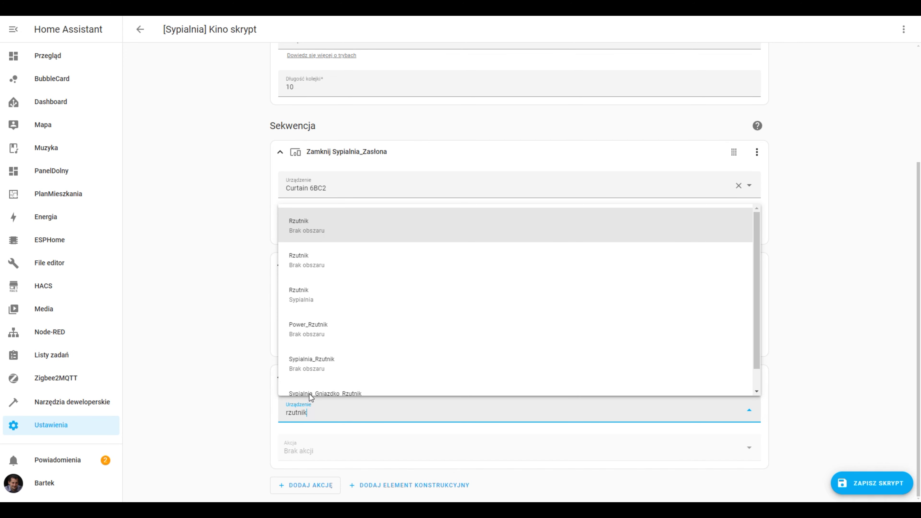
pyautogui.scroll(-1, 347, 331)
pyautogui.scroll(1, 346, 355)
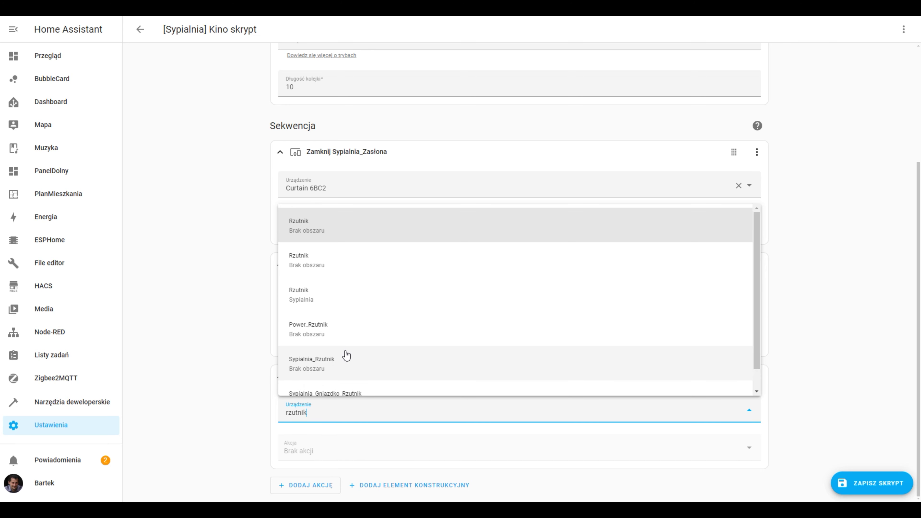
pyautogui.hotkey('ctrl', 'a')
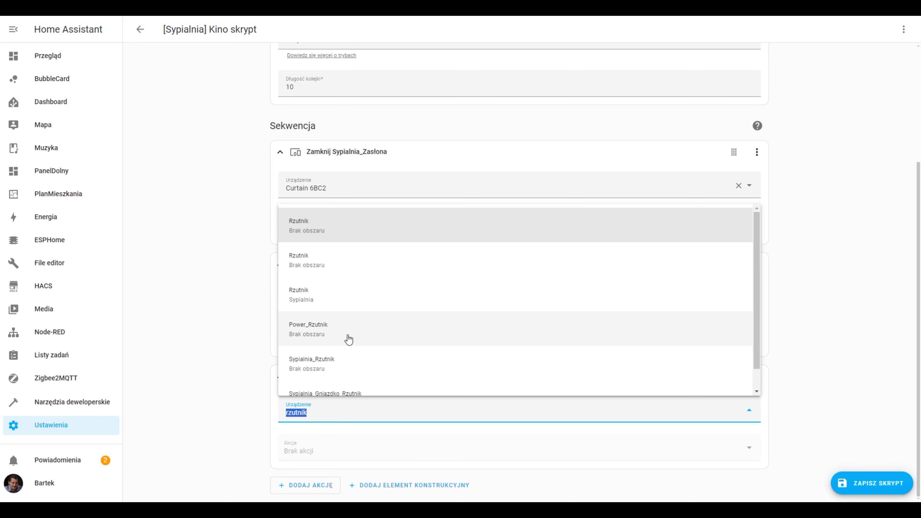
pyautogui.press('BackSpace')
pyautogui.press('Escape')
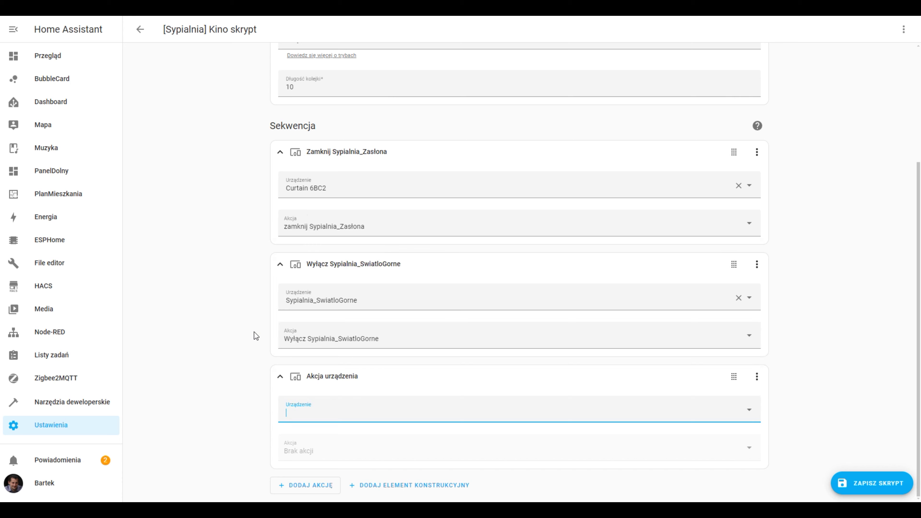
pyautogui.click(297, 414)
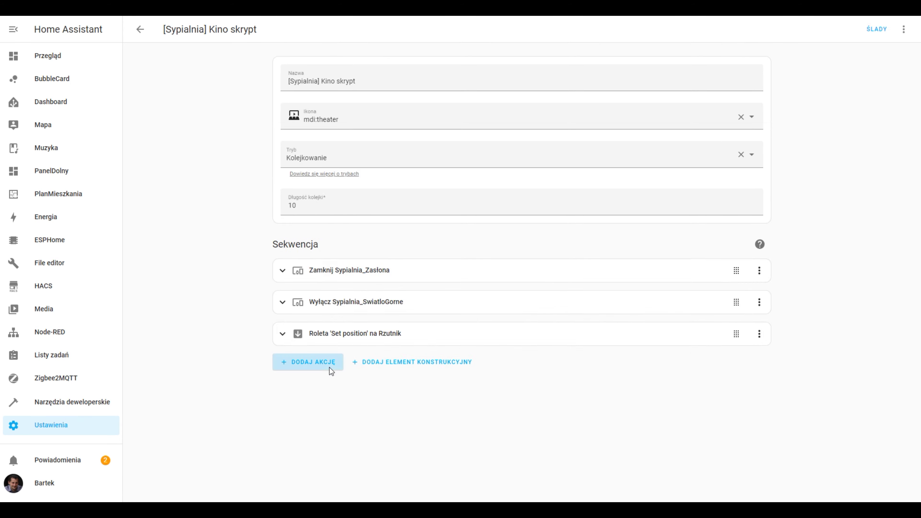
# Add an Opóźnienie building block of 5 seconds to the script and move it up to second place in the sequence.
pyautogui.click(331, 370)
pyautogui.click(357, 131)
pyautogui.click(413, 366)
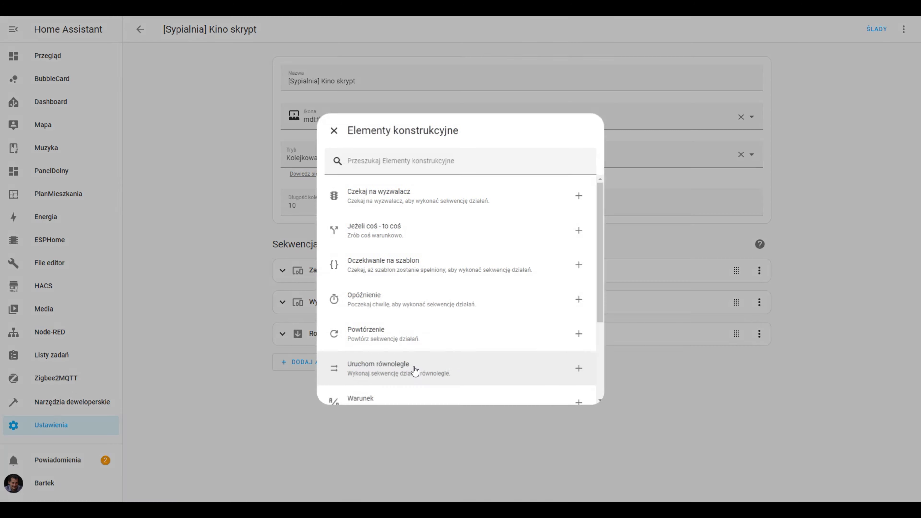
pyautogui.scroll(-3, 428, 203)
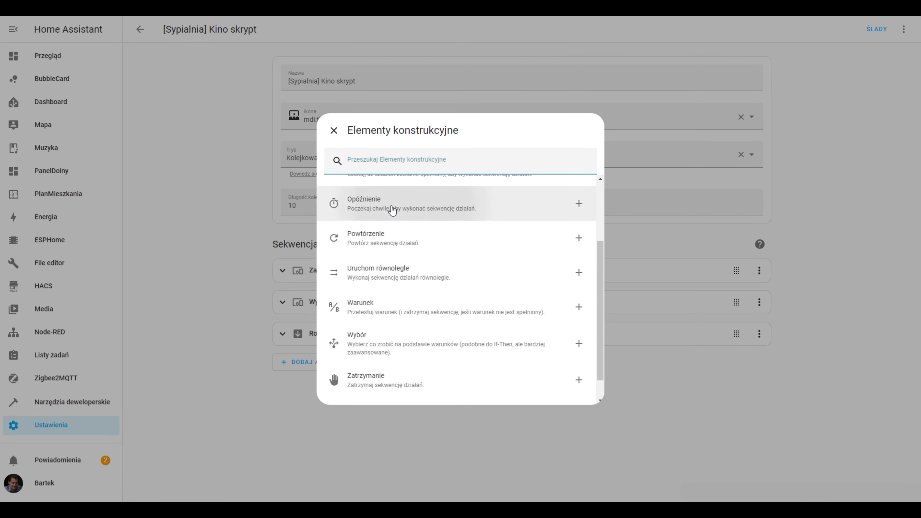
pyautogui.click(390, 209)
pyautogui.click(325, 412)
pyautogui.write('5')
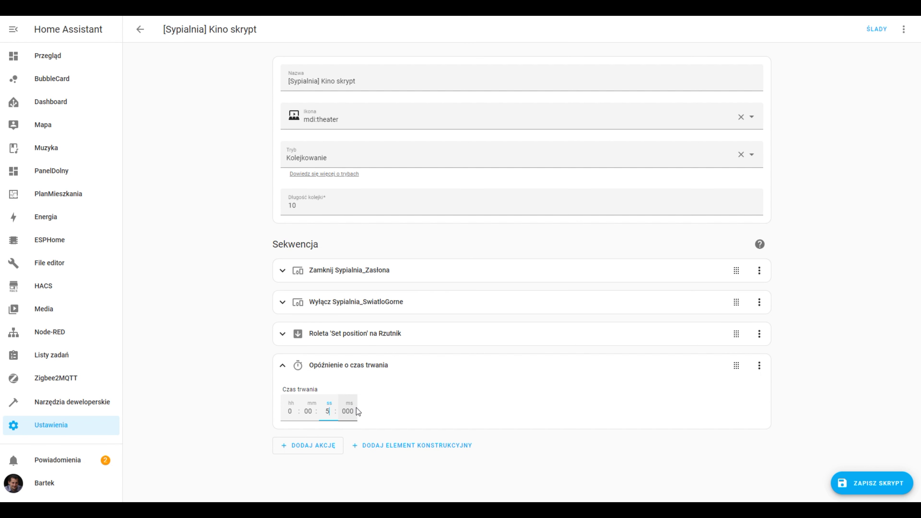
pyautogui.moveTo(735, 366); pyautogui.dragTo(735, 302)
pyautogui.click(140, 30)
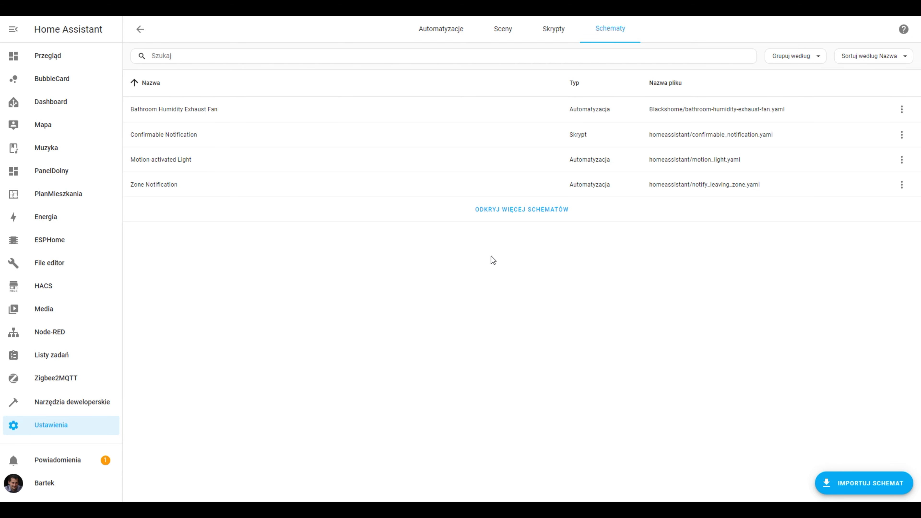
# Open the community Blueprints Exchange from the blueprint list and look through its latest topics.
pyautogui.click(505, 211)
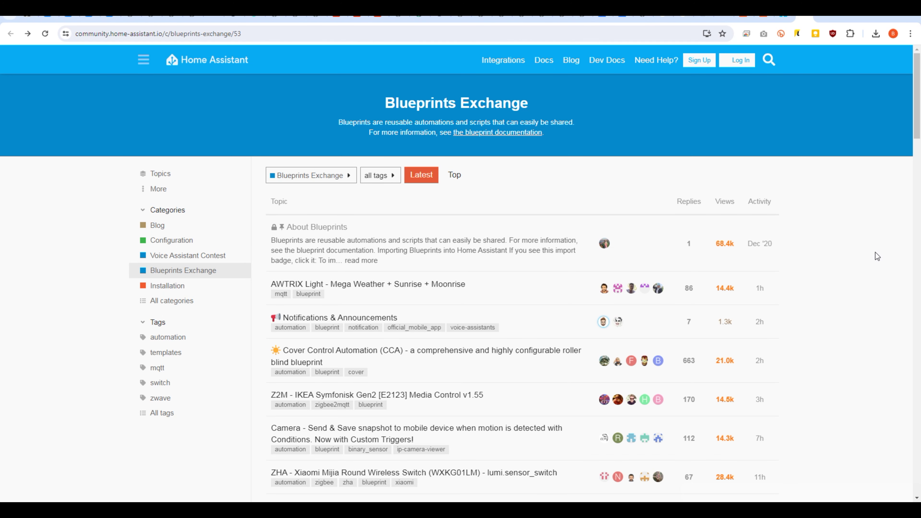
pyautogui.scroll(-5, 304, 406)
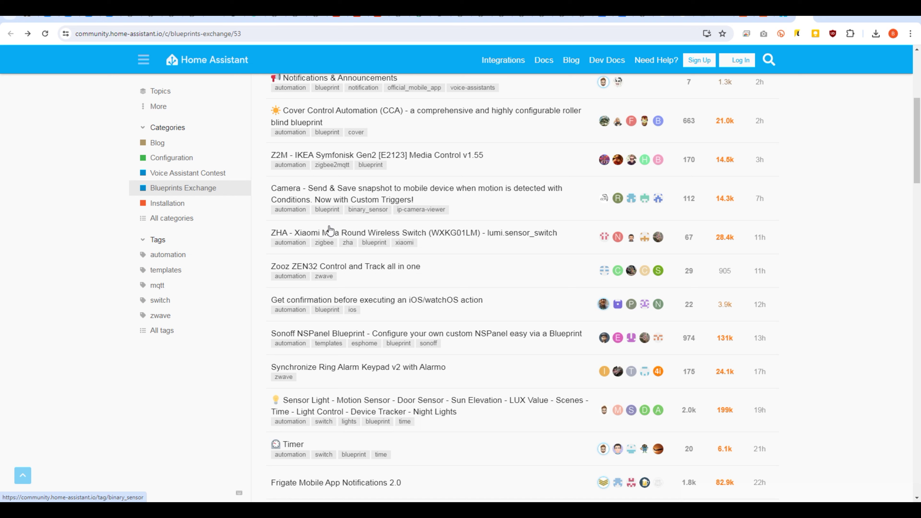
pyautogui.moveTo(319, 328)
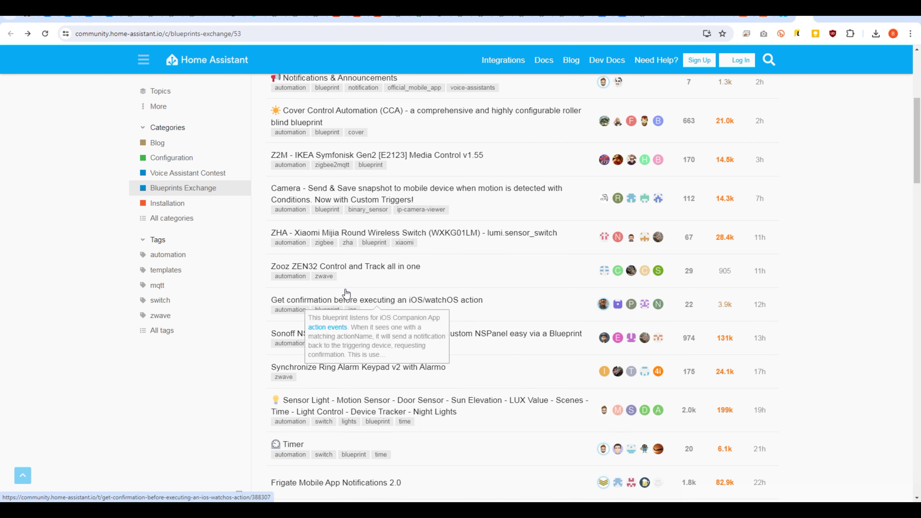
pyautogui.scroll(-2, 730, 264)
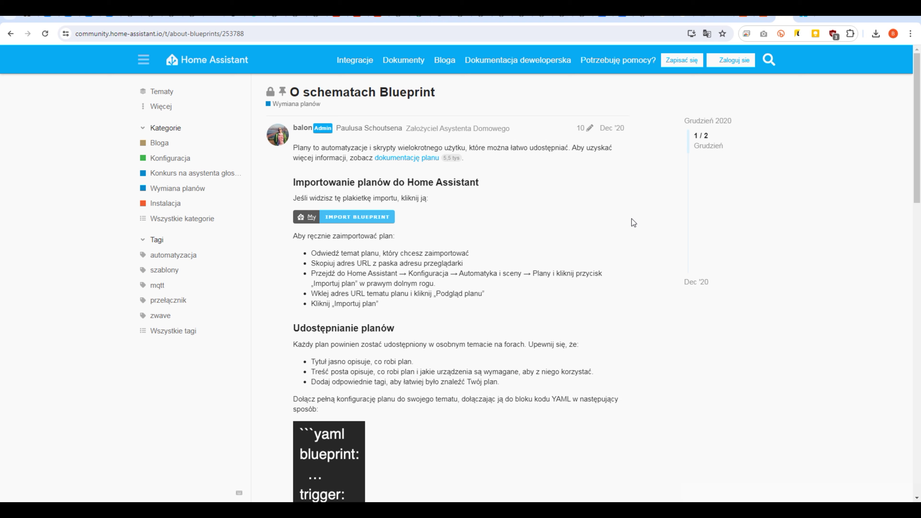
# Read the About Blueprints topic's instructions on importing, sharing and updating blueprints.
pyautogui.scroll(-3, 633, 223)
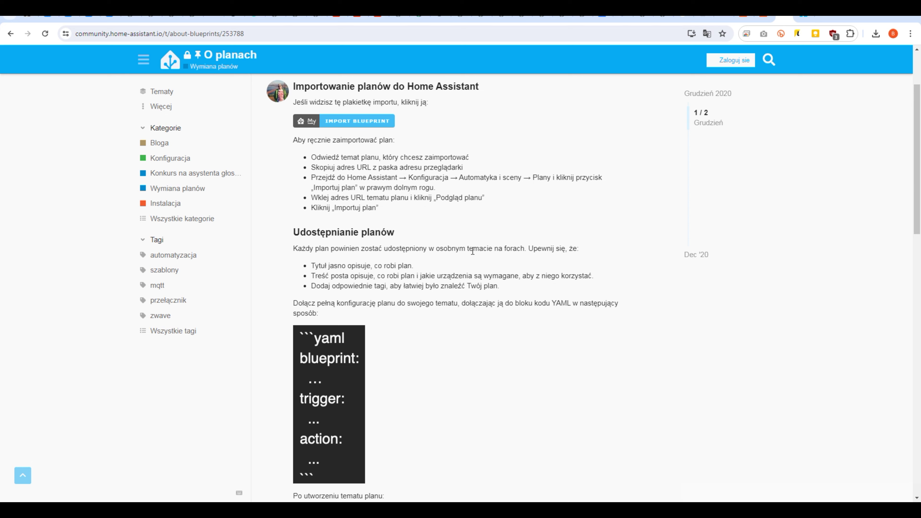
pyautogui.scroll(-2, 471, 253)
pyautogui.scroll(-1, 434, 253)
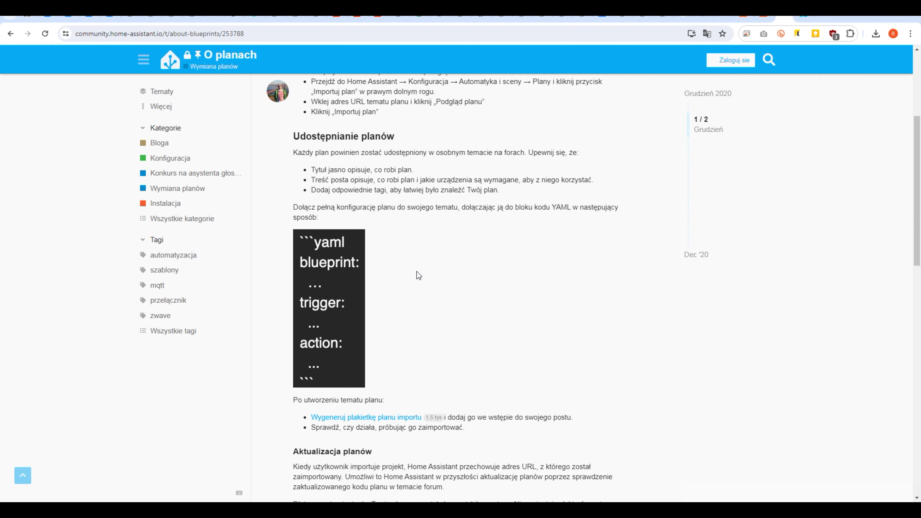
pyautogui.scroll(-5, 418, 275)
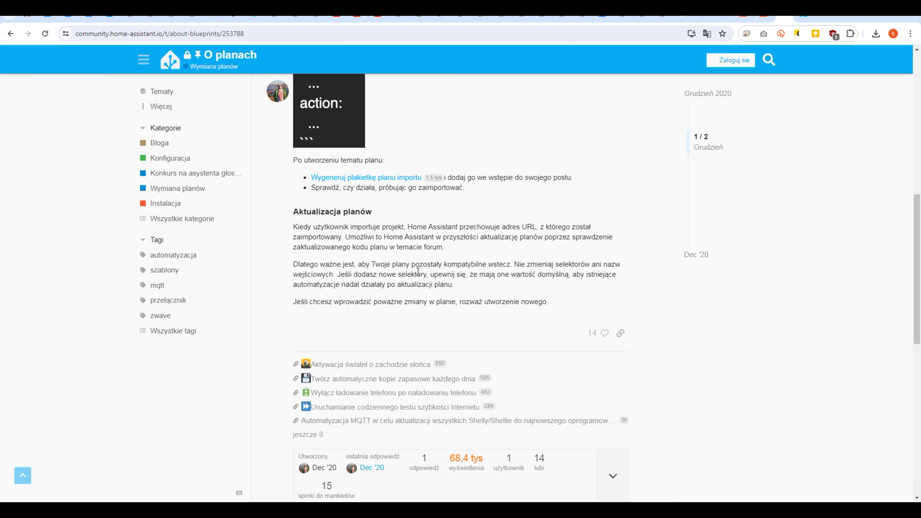
pyautogui.scroll(3, 418, 271)
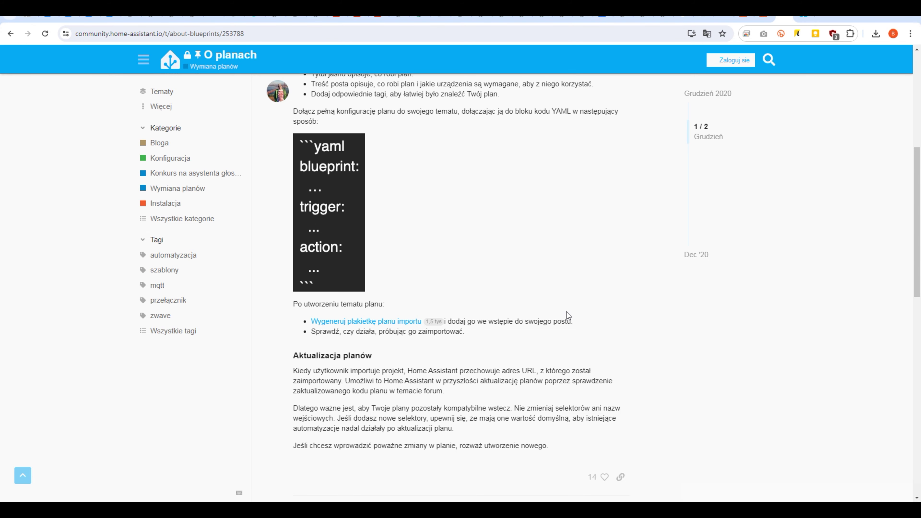
# Return to the Blueprints Exchange topic list and open the ZHA - Aqara Magic Cube (57 actions) topic.
pyautogui.click(806, 19)
pyautogui.scroll(-10, 506, 203)
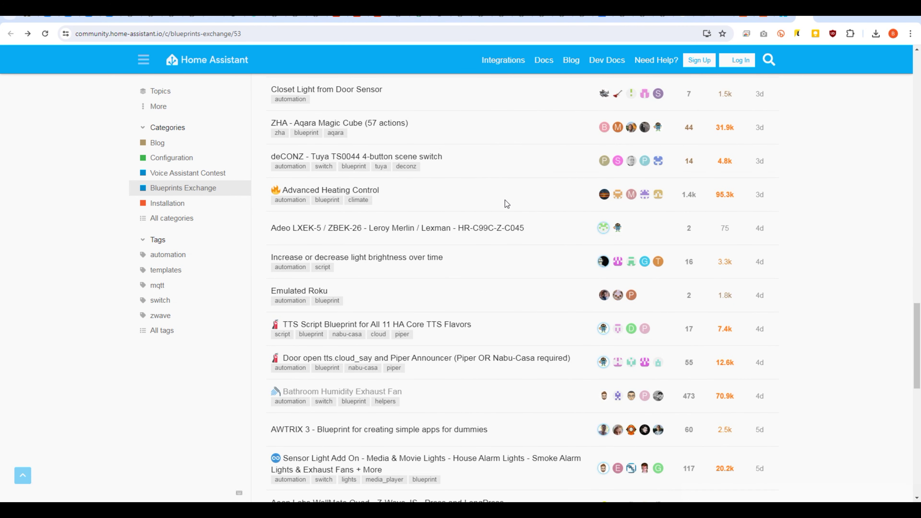
pyautogui.scroll(3, 286, 222)
pyautogui.moveTo(290, 222)
pyautogui.click(289, 220)
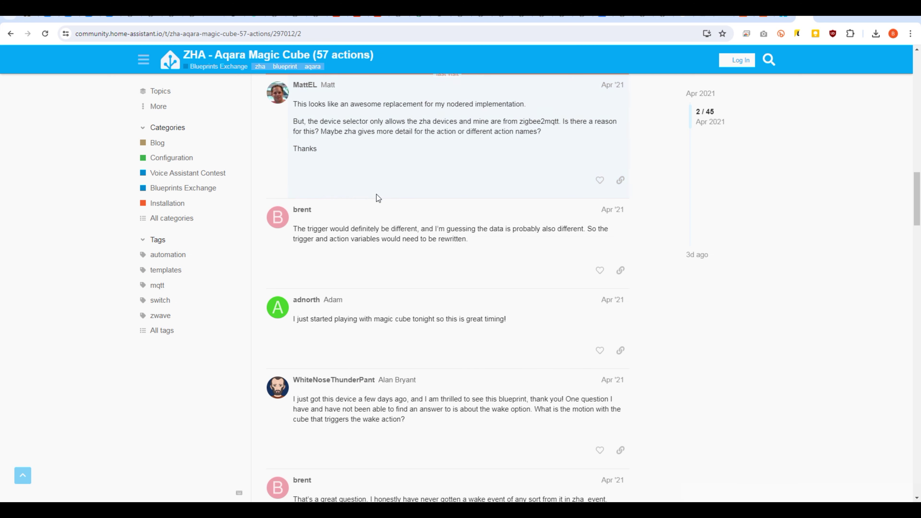
# Examine the Aqara Magic Cube topic's supported actions, side layout diagram, changelog and blueprint YAML code.
pyautogui.scroll(15, 365, 210)
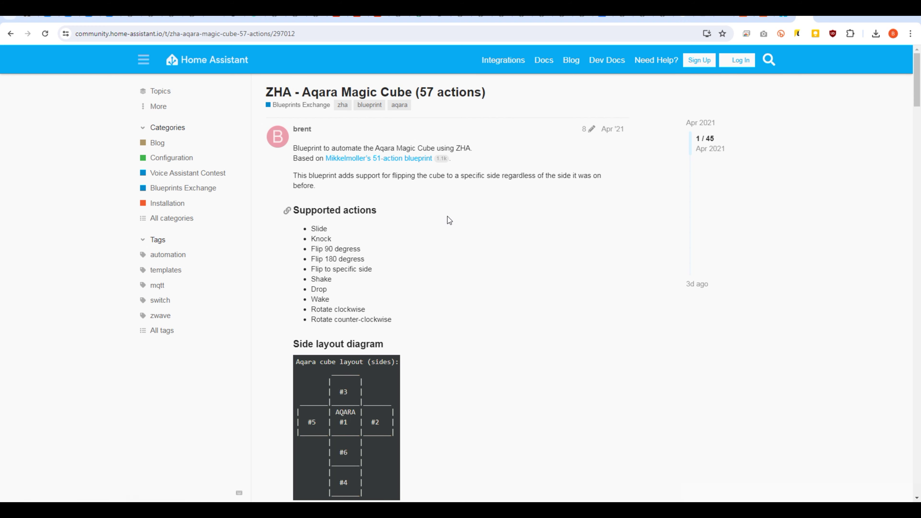
pyautogui.scroll(-10, 448, 216)
pyautogui.scroll(-8, 335, 303)
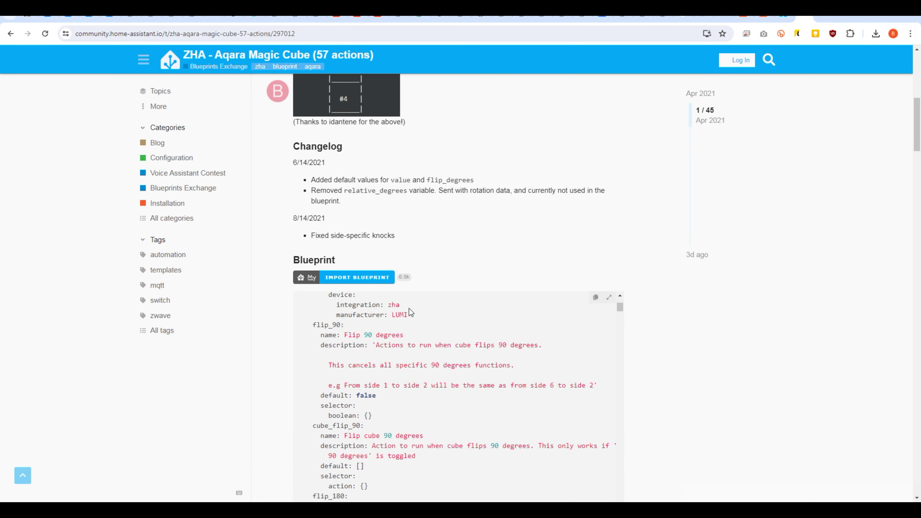
pyautogui.scroll(-3, 365, 336)
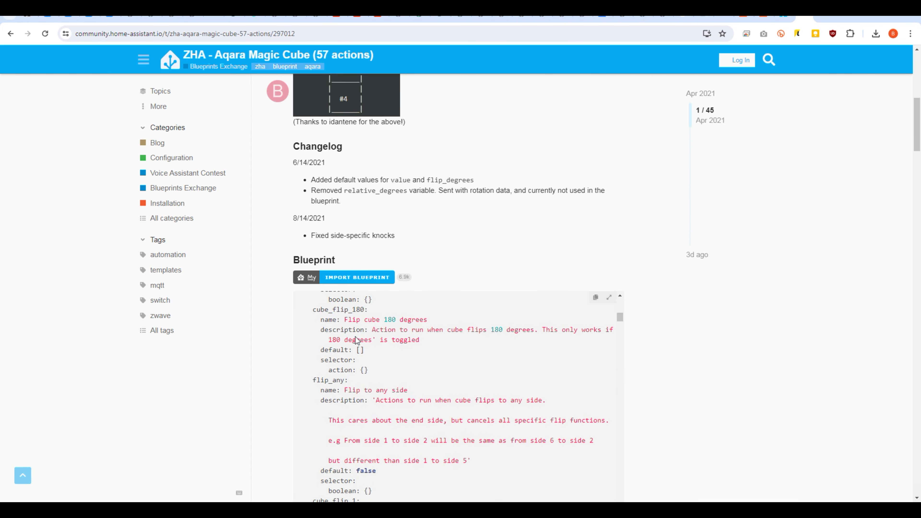
pyautogui.scroll(-1, 350, 349)
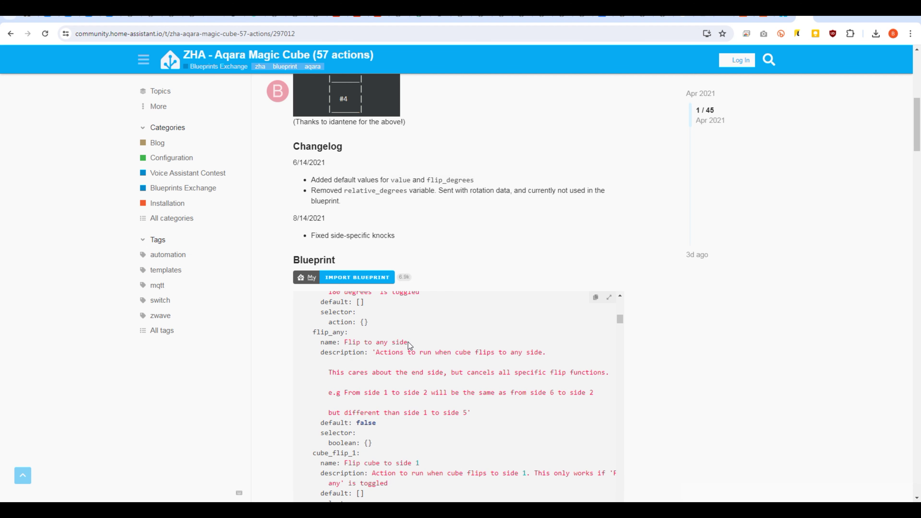
pyautogui.scroll(-1, 367, 354)
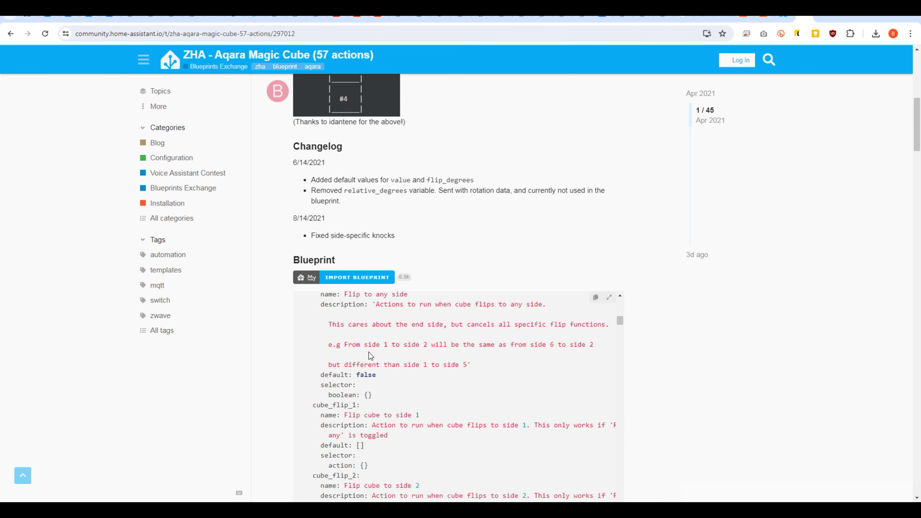
pyautogui.scroll(-1, 395, 340)
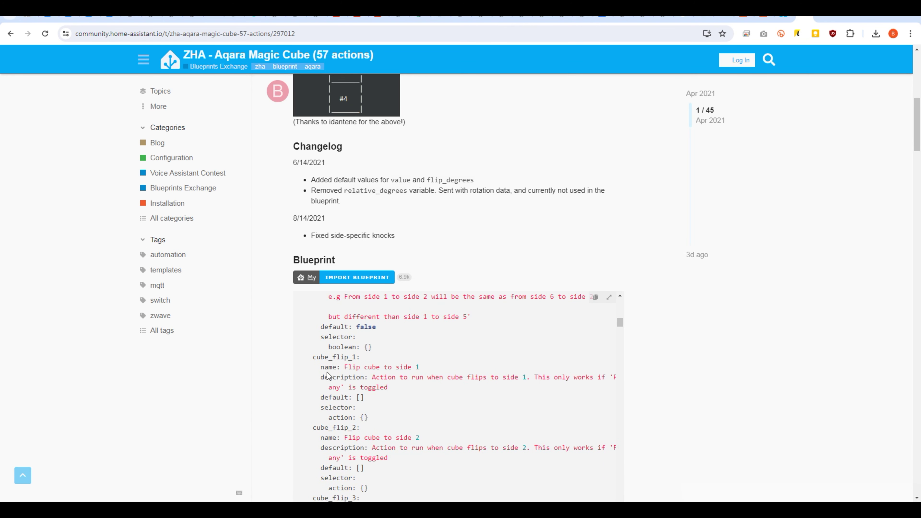
pyautogui.scroll(10, 364, 370)
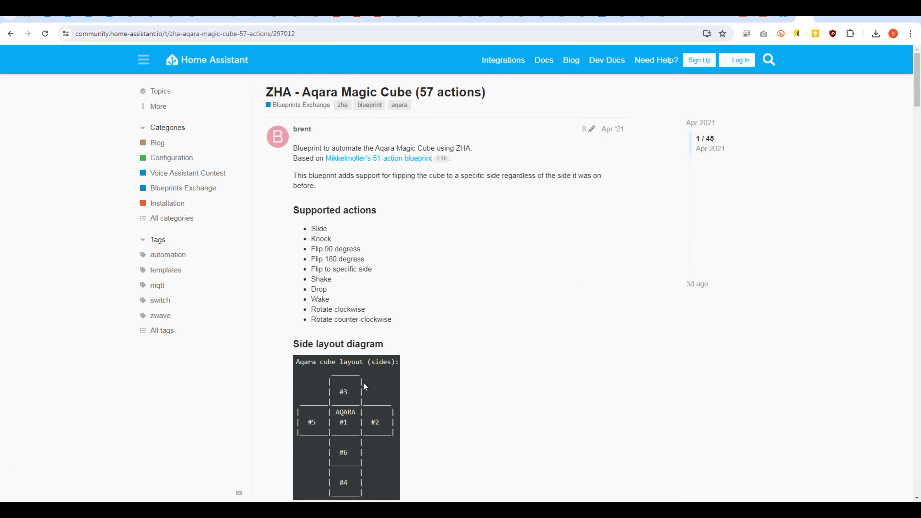
pyautogui.scroll(-3, 335, 268)
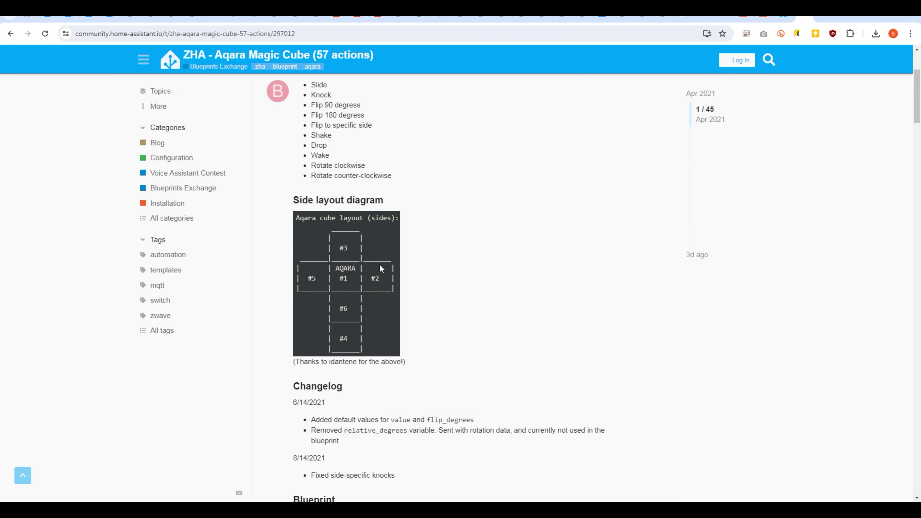
pyautogui.scroll(-7, 358, 253)
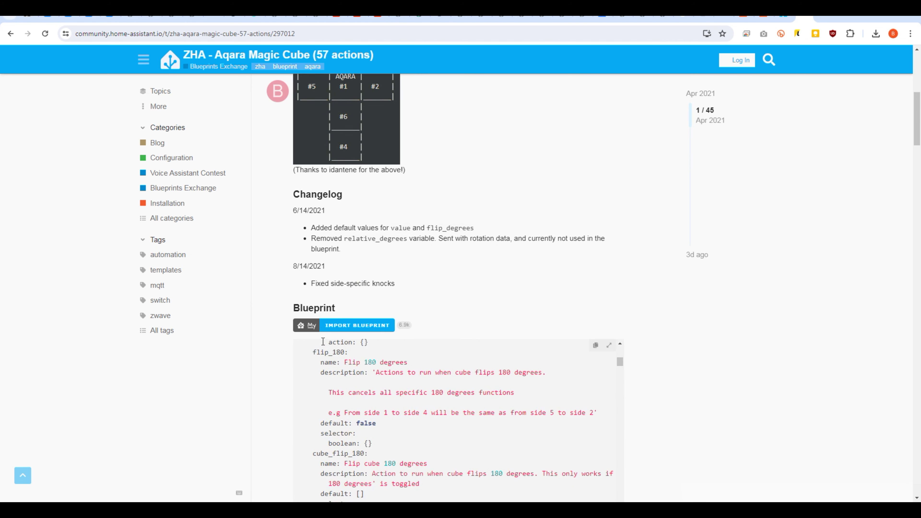
pyautogui.scroll(-3, 359, 326)
pyautogui.scroll(-5, 432, 300)
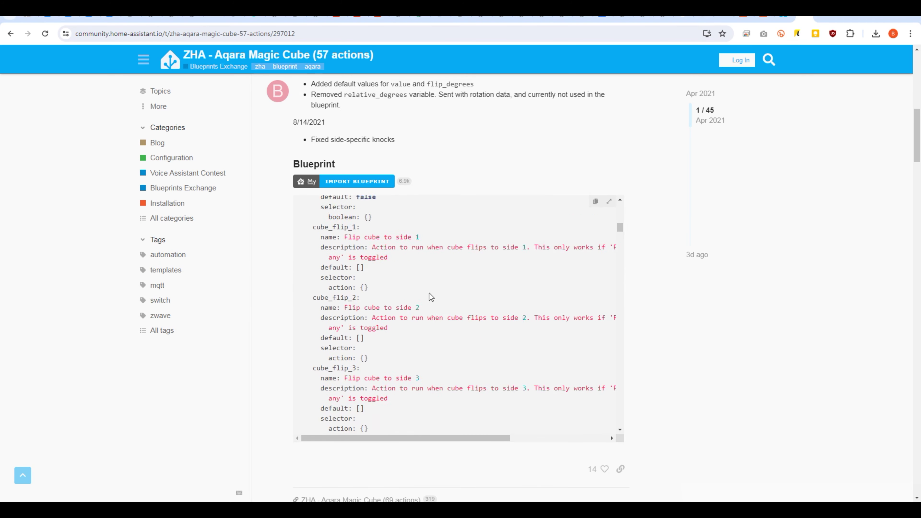
# Import the Aqara Magic Cube blueprint from its community topic into Home Assistant, reviewing its YAML content in the import preview.
pyautogui.click(357, 183)
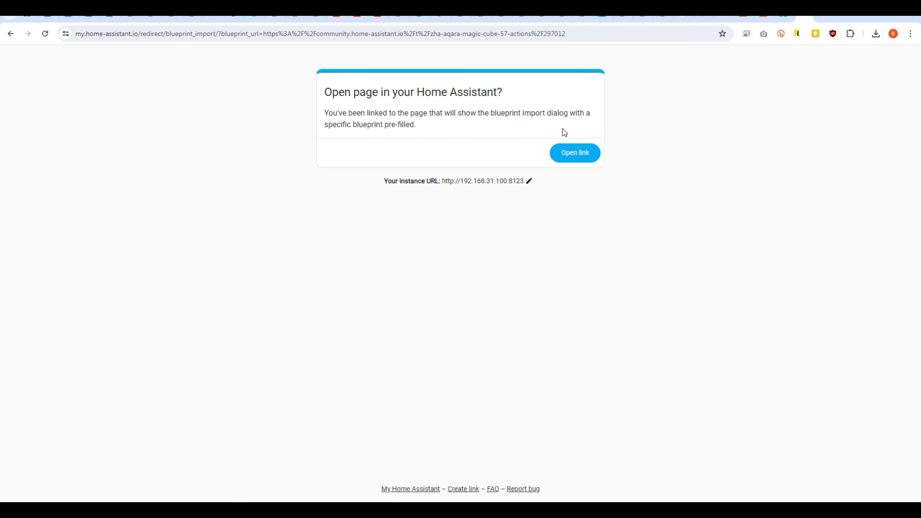
pyautogui.click(576, 155)
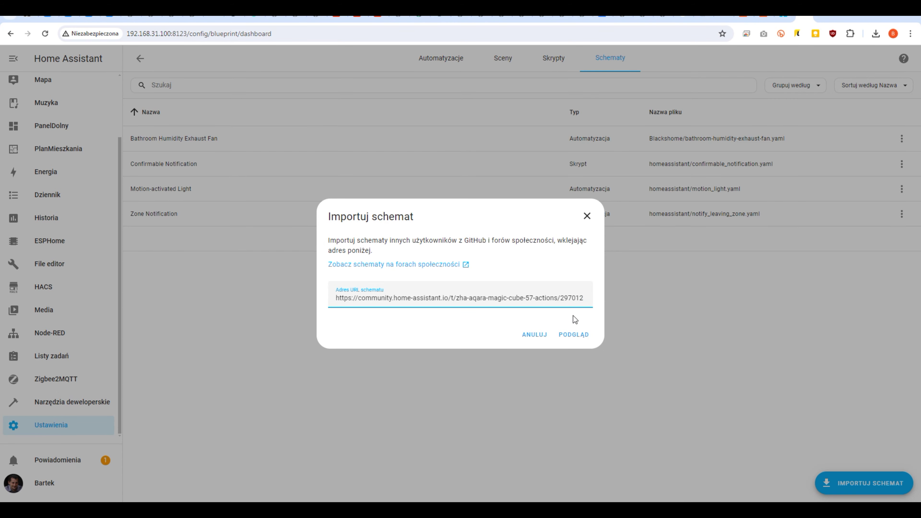
pyautogui.click(585, 335)
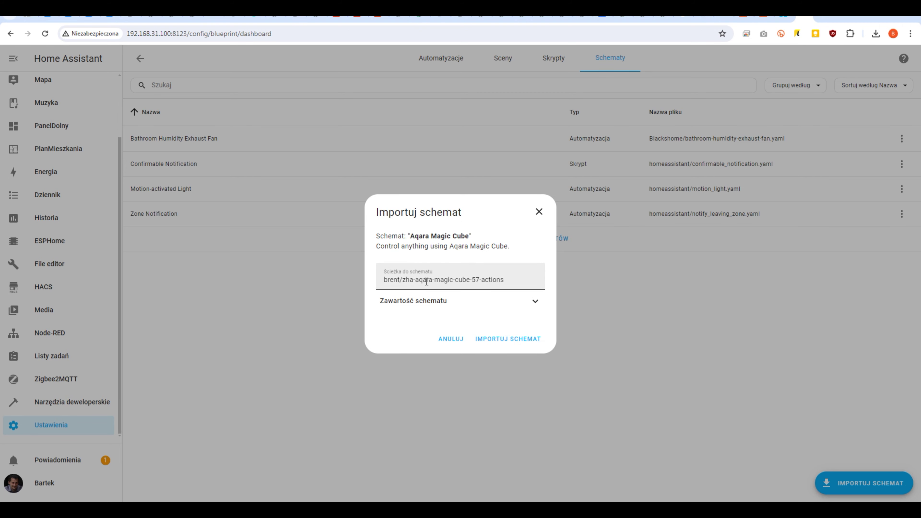
pyautogui.click(473, 303)
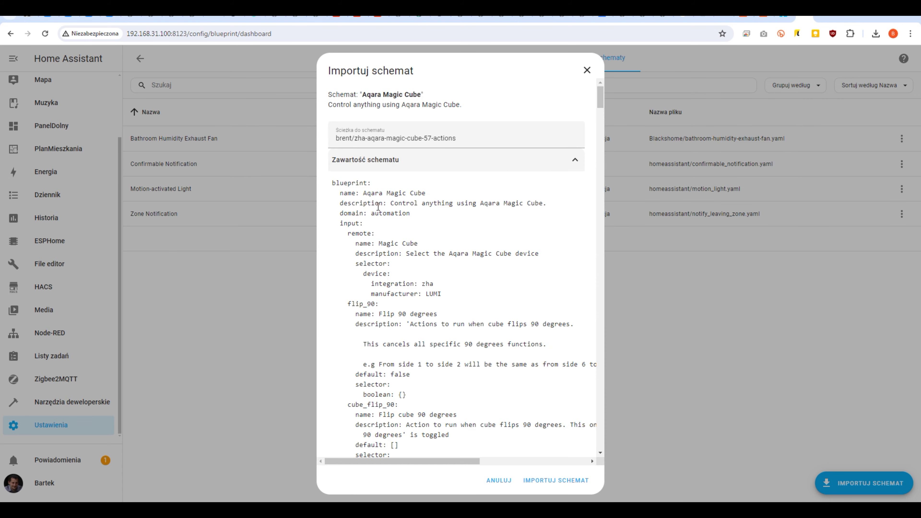
pyautogui.scroll(-1, 464, 287)
pyautogui.scroll(-15, 470, 274)
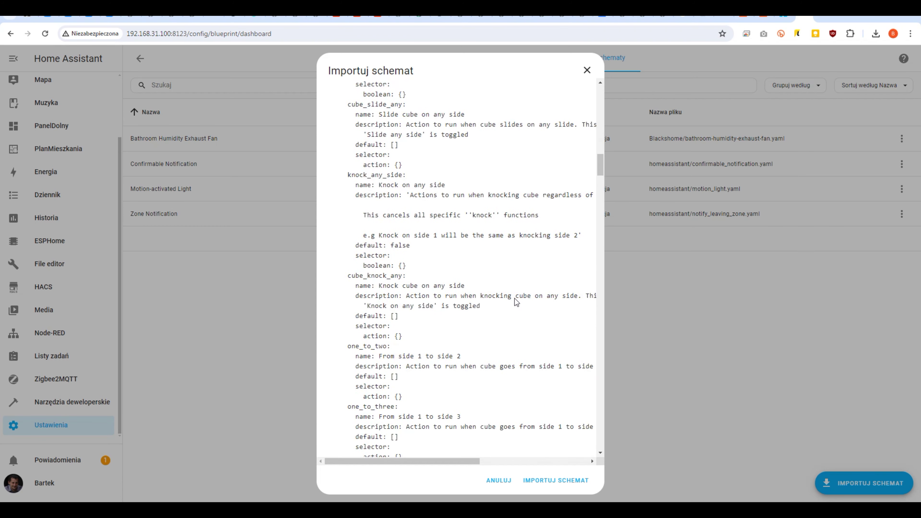
pyautogui.click(567, 484)
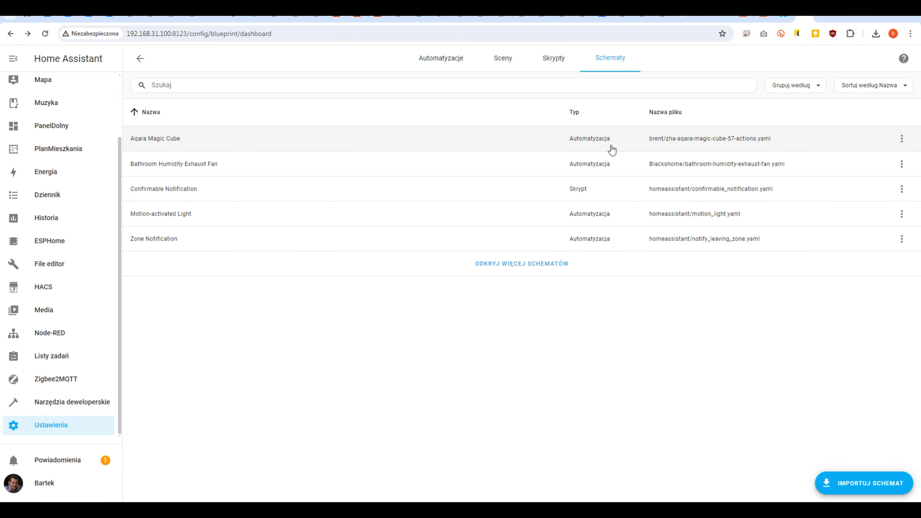
# Start a new automation based on the Aqara Magic Cube blueprint and check which devices its Magic Cube field offers.
pyautogui.click(452, 61)
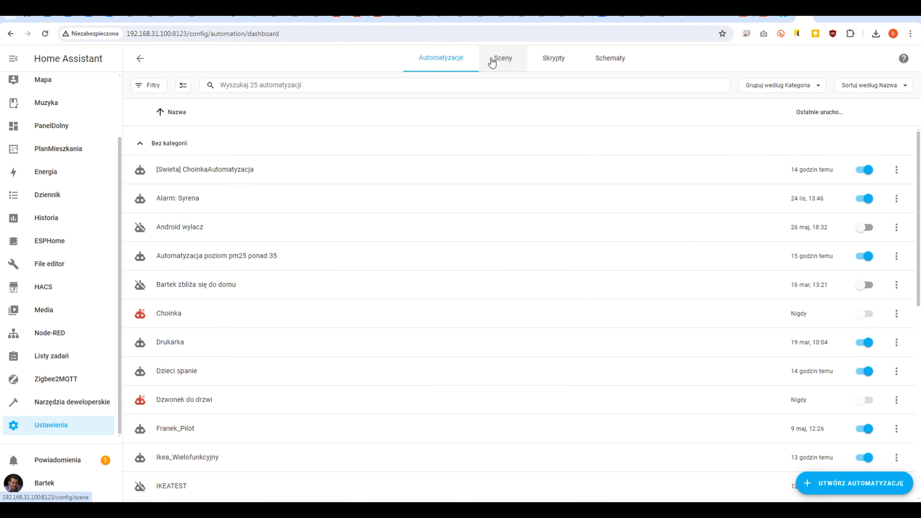
pyautogui.click(873, 479)
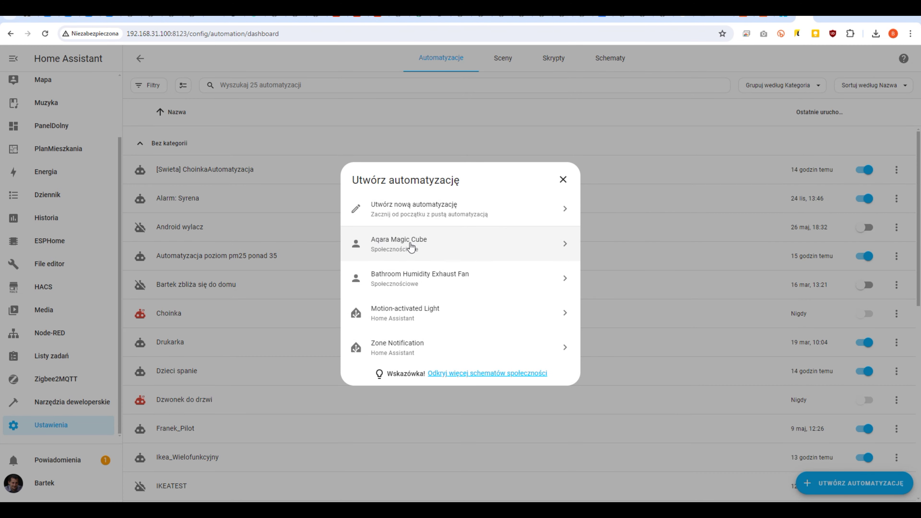
pyautogui.click(441, 248)
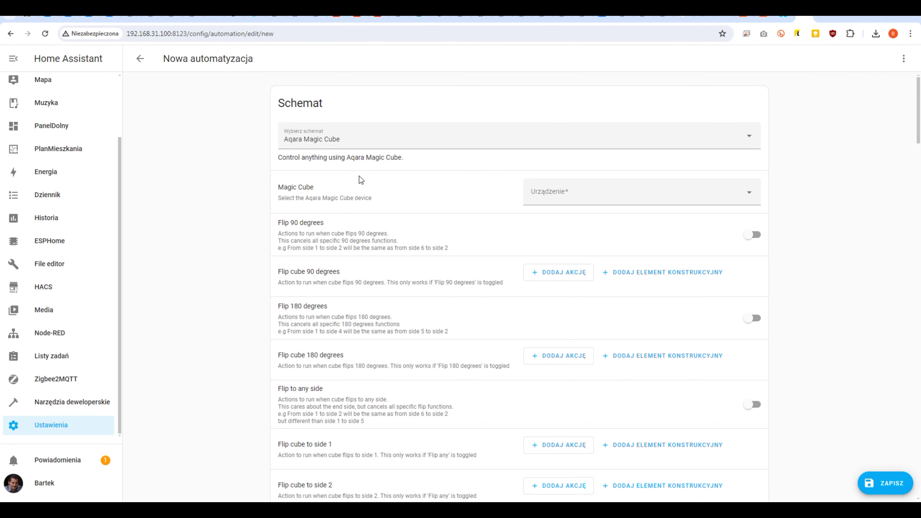
pyautogui.click(612, 192)
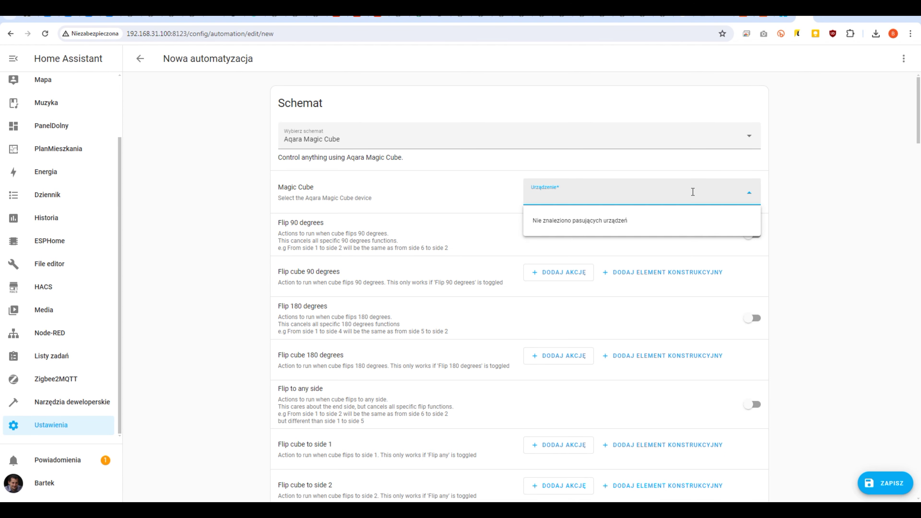
# Examine the blueprint's flip, slide, knock, shake and rotate actions down to the end of the form, and leave the editor without saving.
pyautogui.scroll(-10, 813, 189)
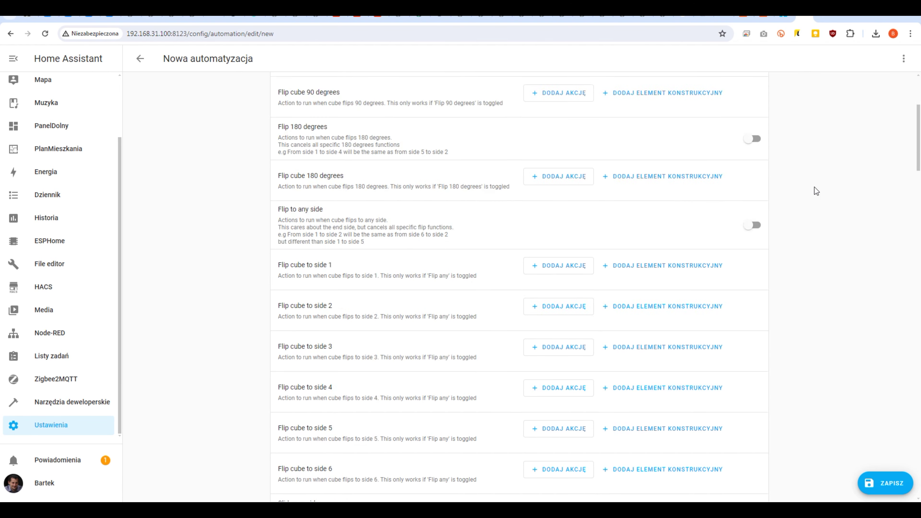
pyautogui.scroll(4, 561, 214)
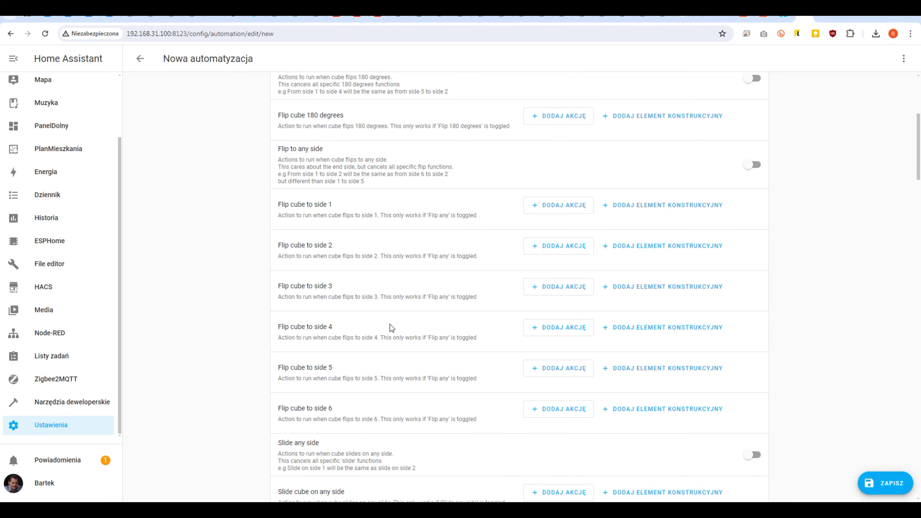
pyautogui.scroll(4, 281, 289)
pyautogui.scroll(-20, 357, 310)
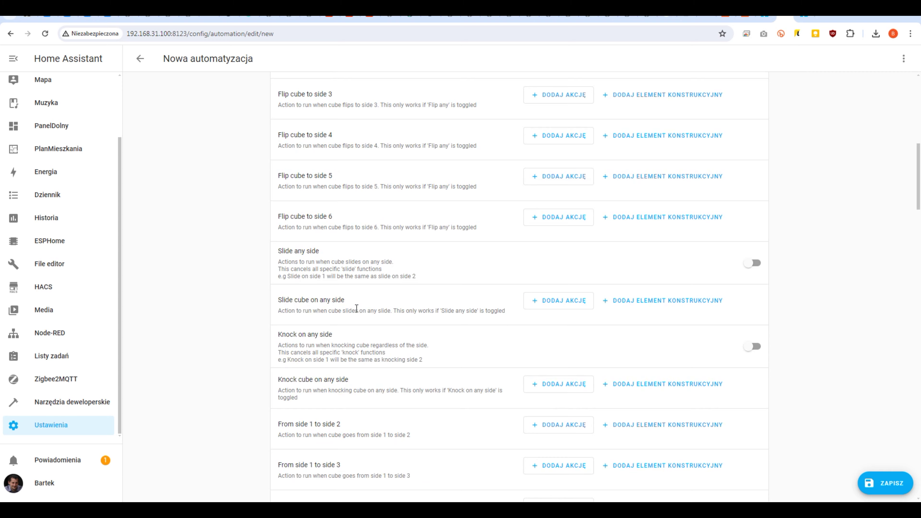
pyautogui.scroll(-16, 362, 321)
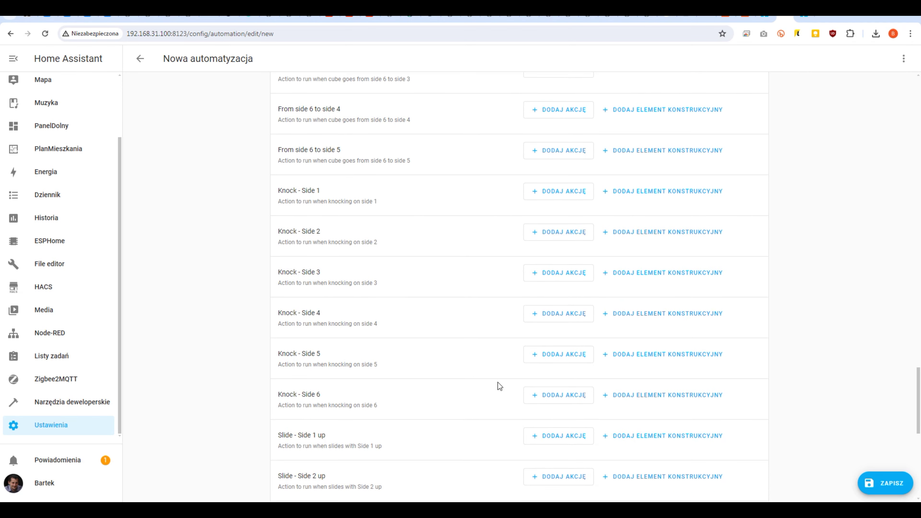
pyautogui.scroll(-10, 305, 348)
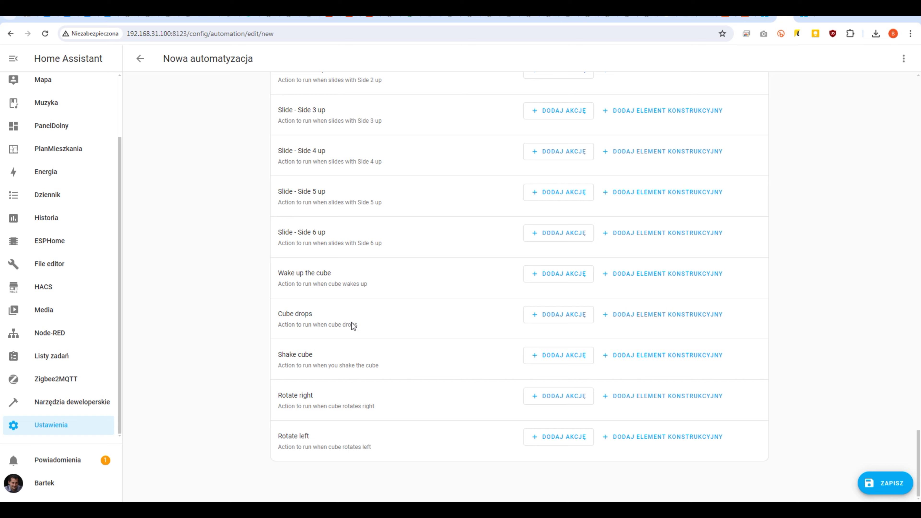
pyautogui.click(140, 67)
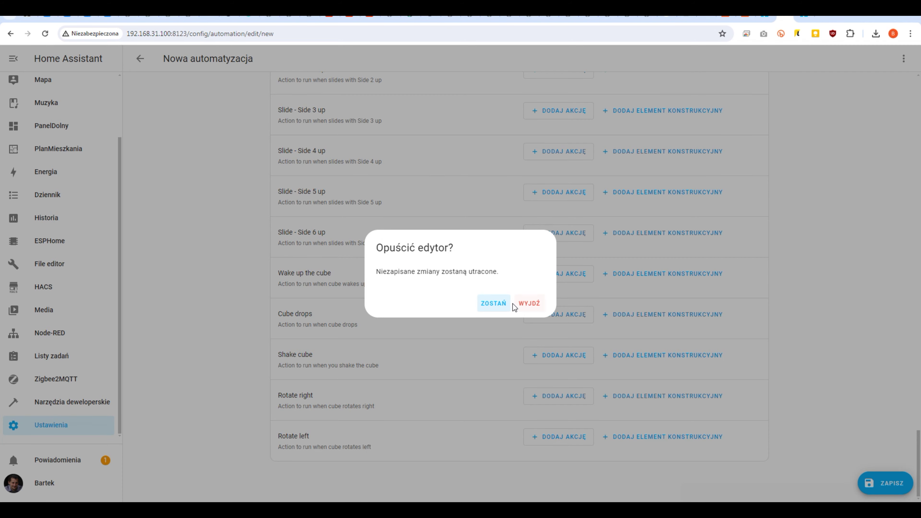
pyautogui.click(528, 306)
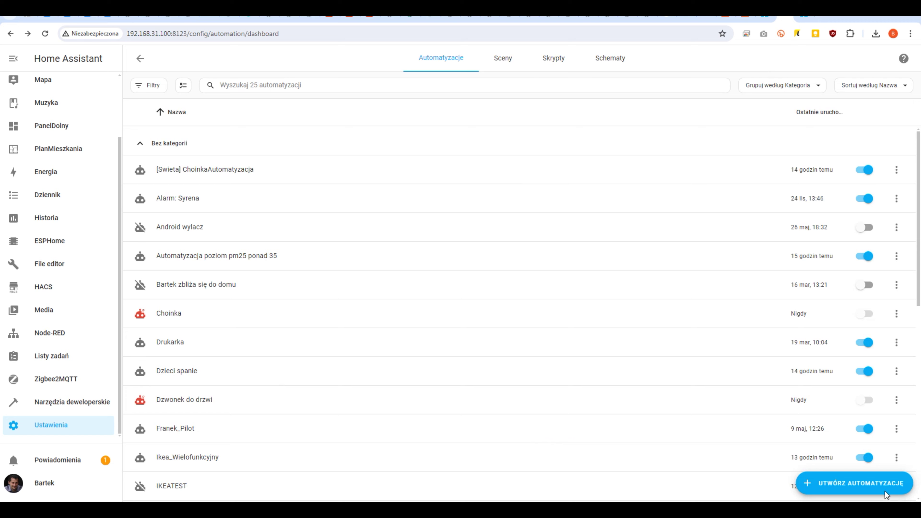